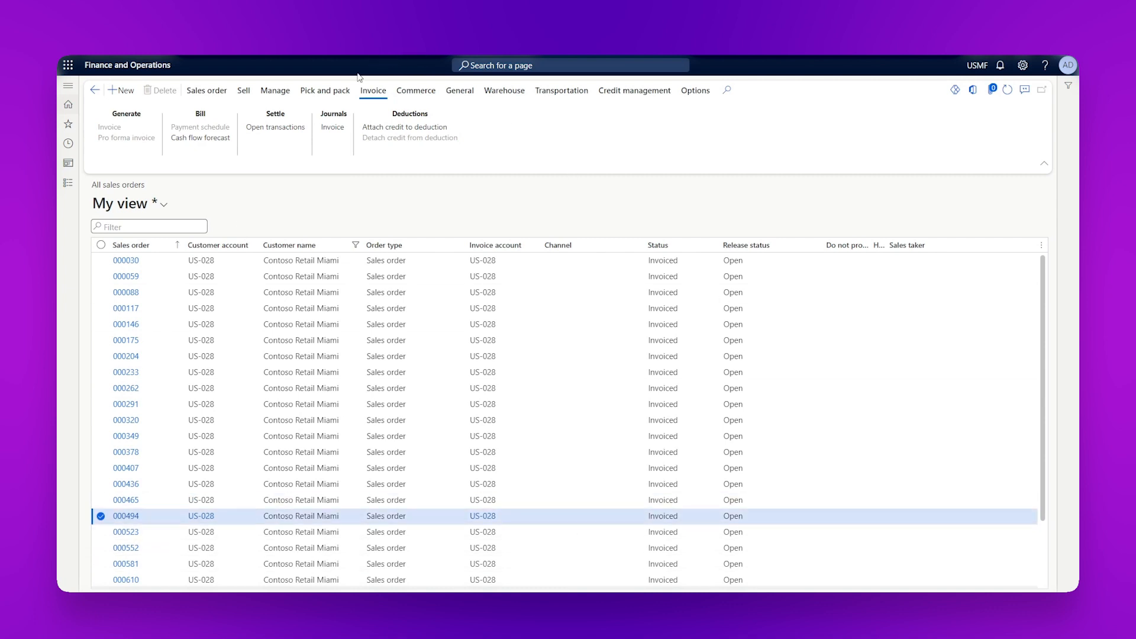
Step: Resend invoice CIV-000493 for order 000494 via Lasernet with Force rerun set to Yes
{"action": "left_click", "coordinate": [332, 127]}
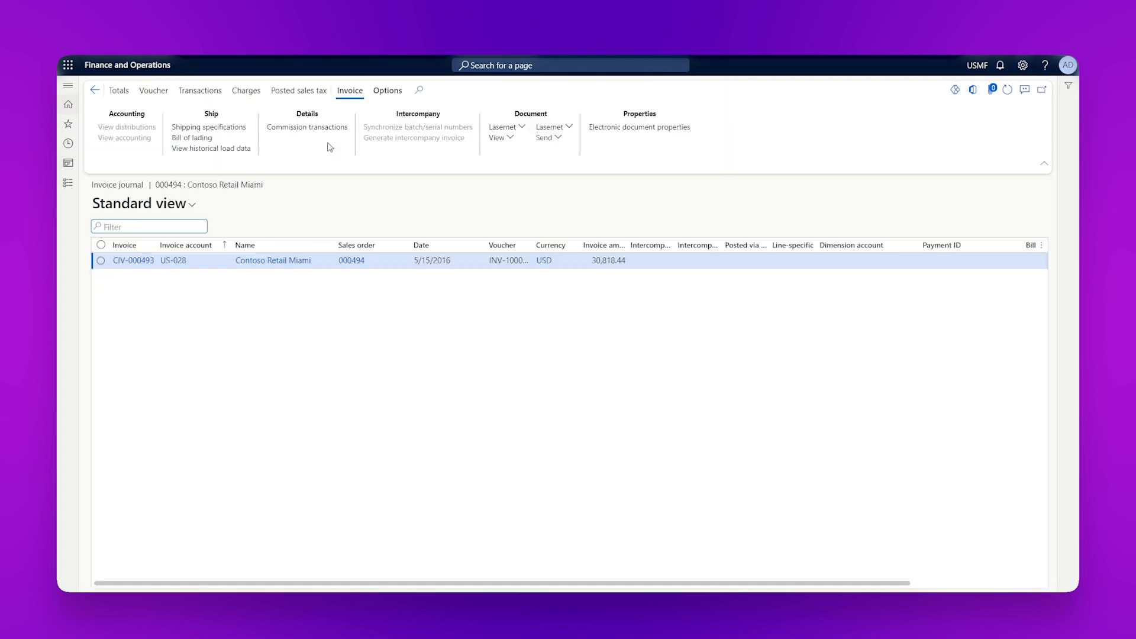
{"action": "left_click", "coordinate": [500, 138]}
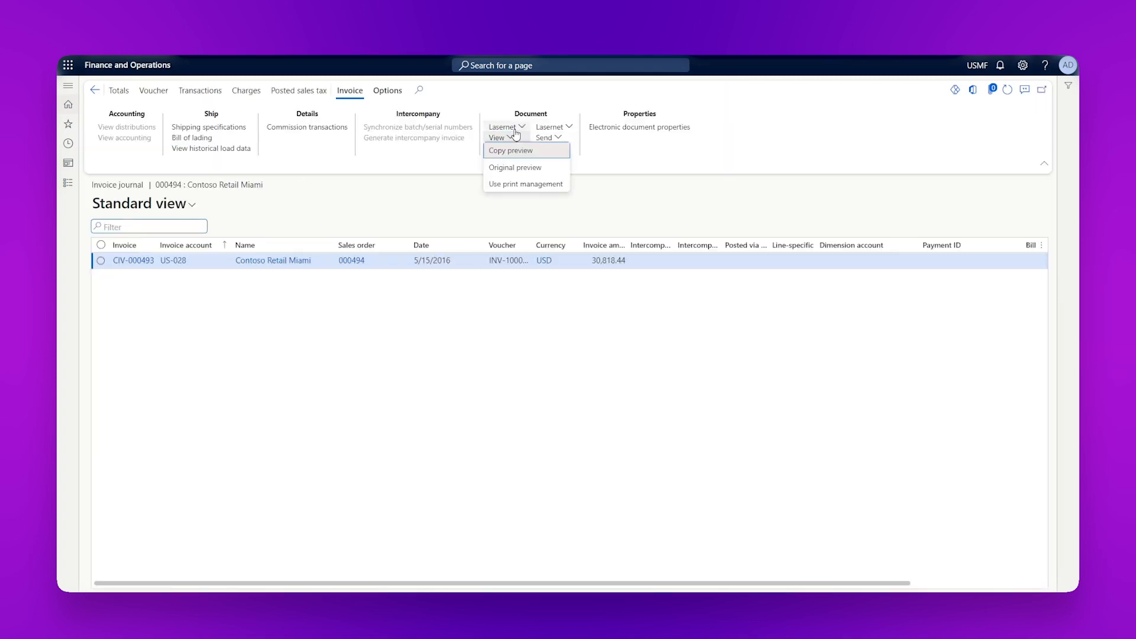
{"action": "left_click", "coordinate": [507, 127]}
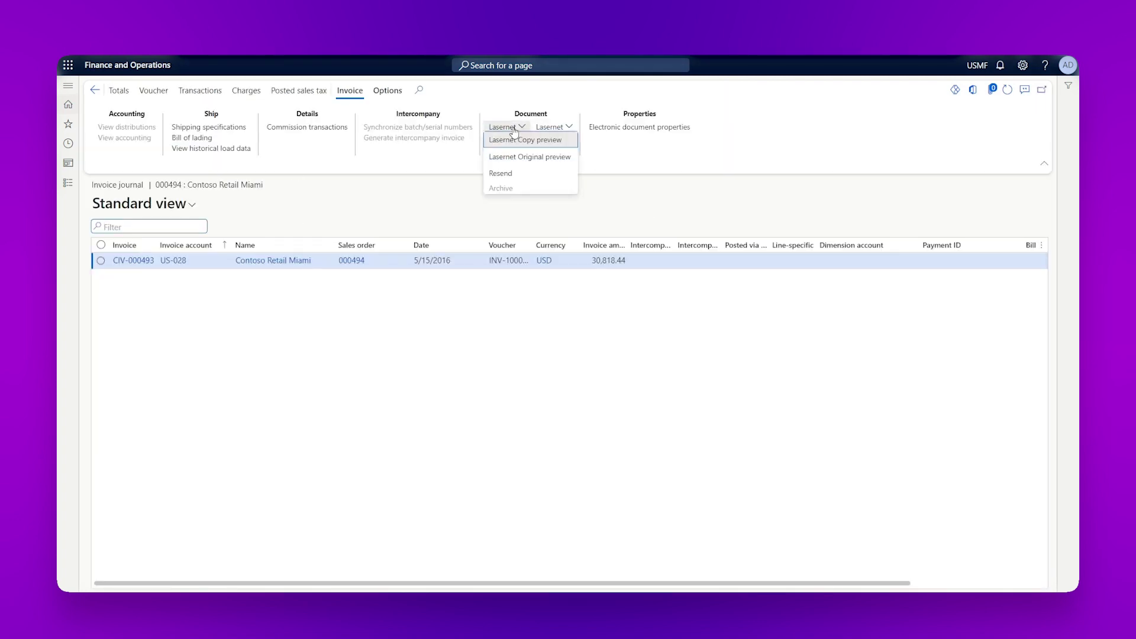
{"action": "left_click", "coordinate": [501, 174]}
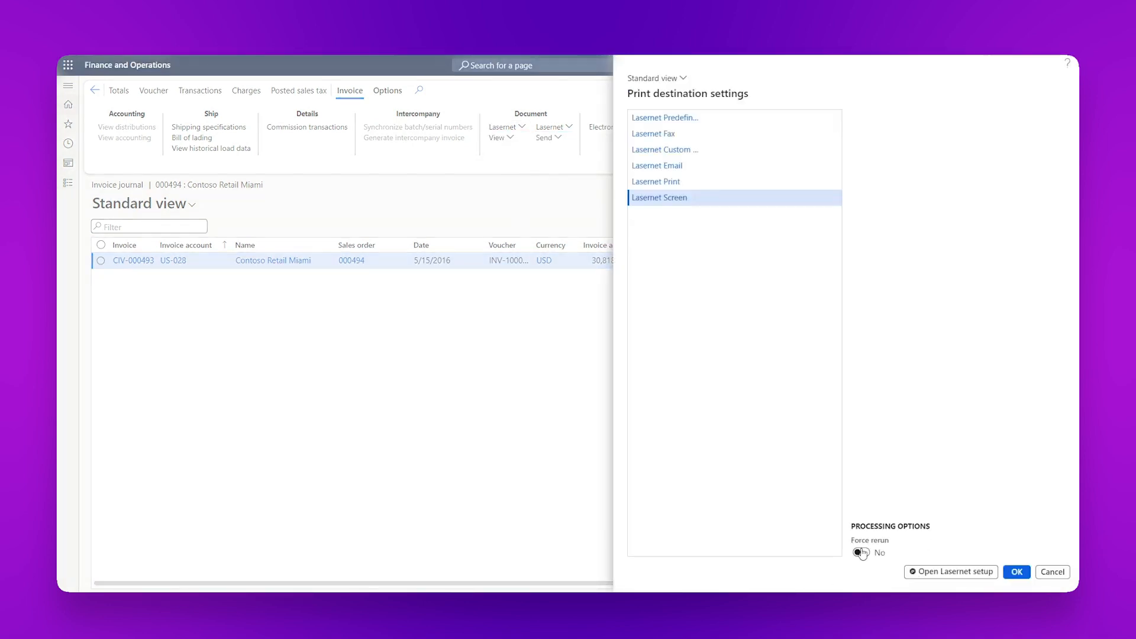
{"action": "left_click", "coordinate": [859, 553]}
{"action": "left_click", "coordinate": [1017, 572]}
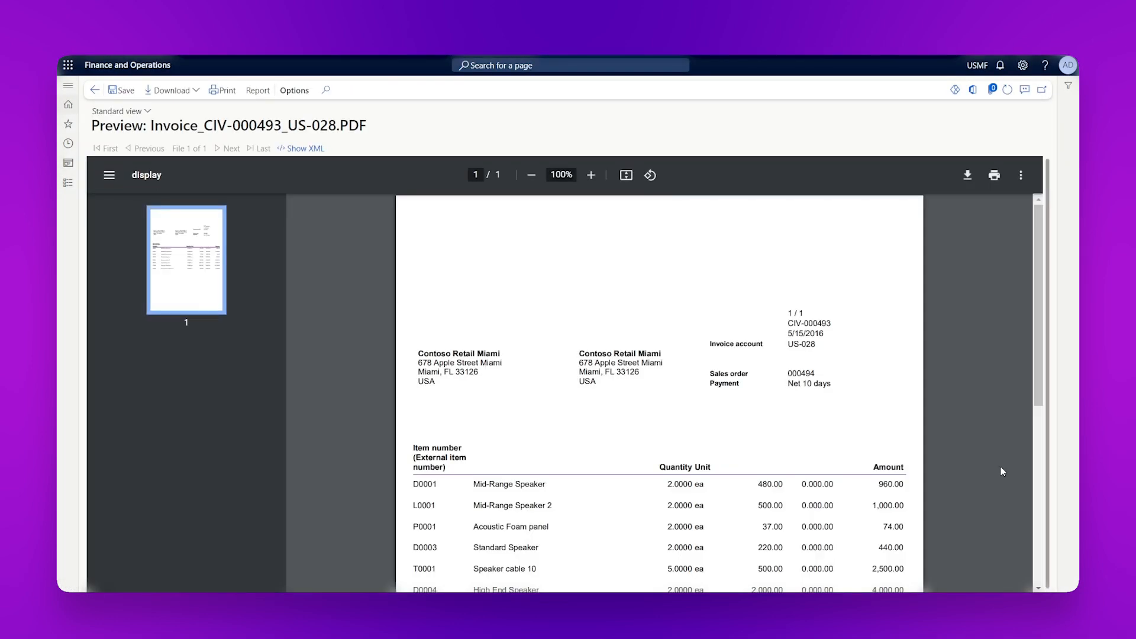
{"action": "scroll", "coordinate": [546, 329], "scroll_direction": "down", "scroll_amount": 3}
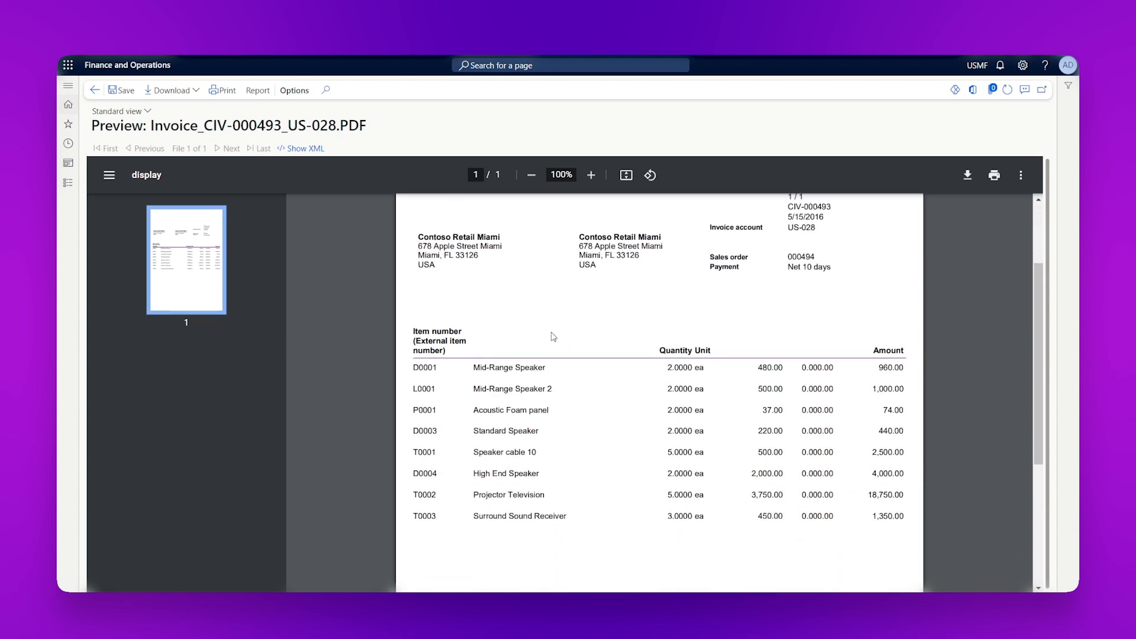
Step: Leave the PDF preview and return to the invoice journal for order 000494
{"action": "left_click", "coordinate": [96, 90]}
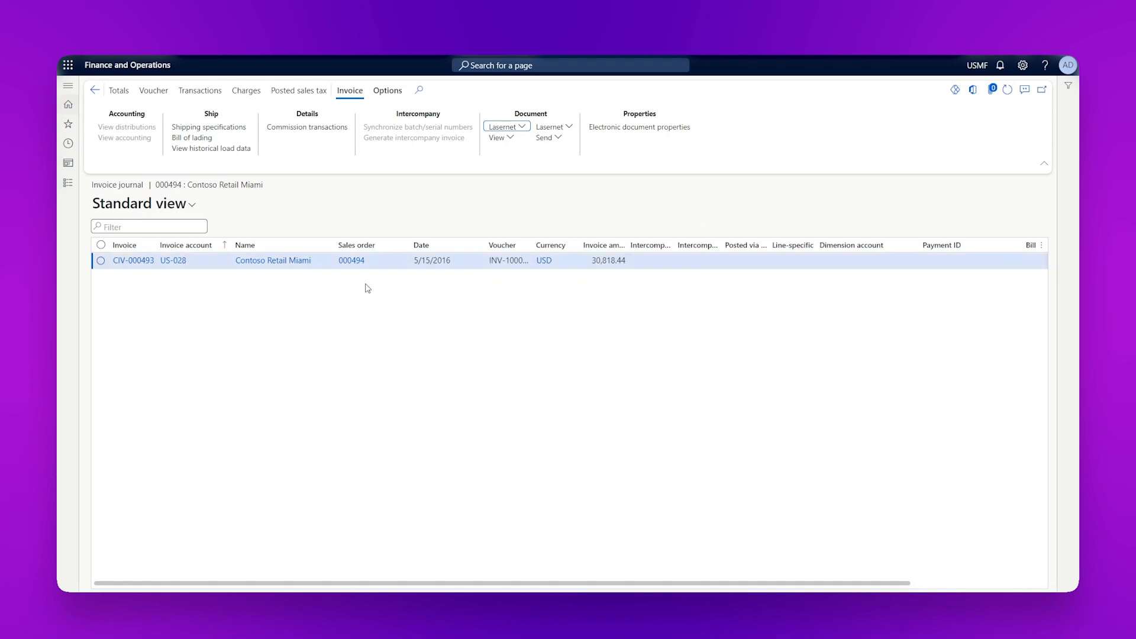
Step: Review the 'Invoice attached' PDF on the customer invoice journal, then return to the journal
{"action": "left_click", "coordinate": [996, 90]}
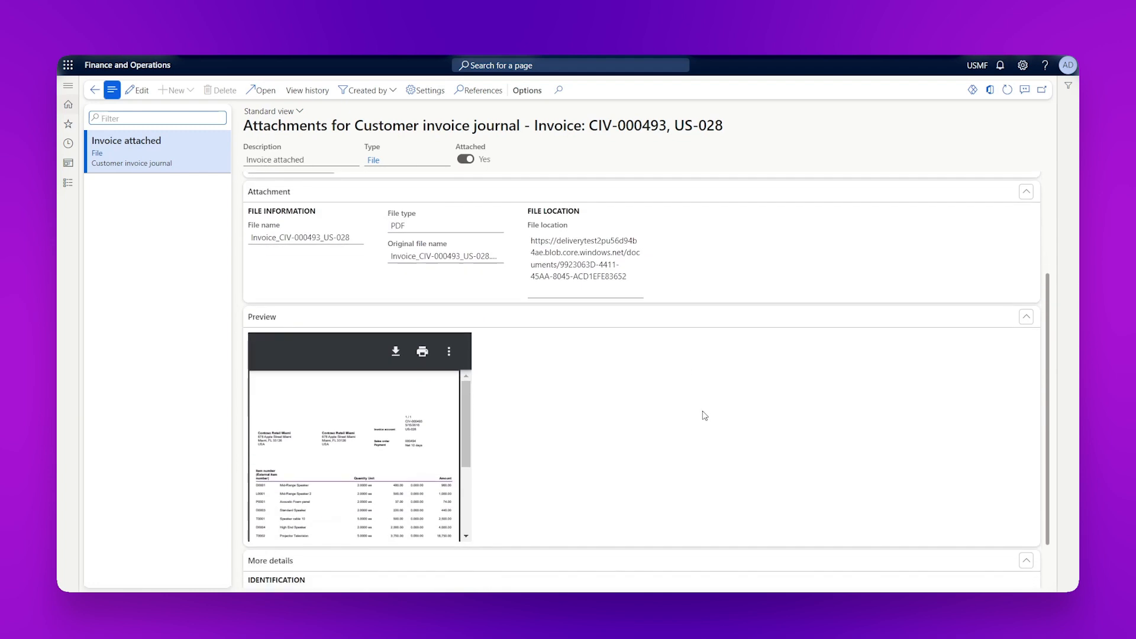
{"action": "scroll", "coordinate": [703, 415], "scroll_direction": "down", "scroll_amount": 1}
{"action": "scroll", "coordinate": [379, 364], "scroll_direction": "down", "scroll_amount": 3}
{"action": "scroll", "coordinate": [379, 365], "scroll_direction": "up", "scroll_amount": 3}
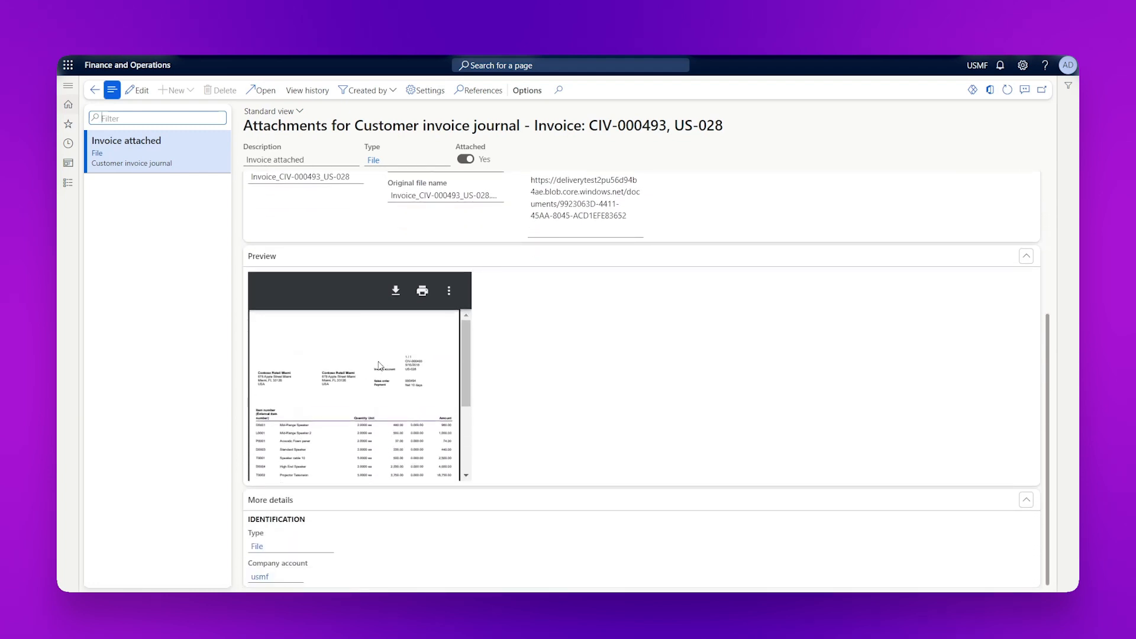
{"action": "scroll", "coordinate": [379, 364], "scroll_direction": "down", "scroll_amount": 2}
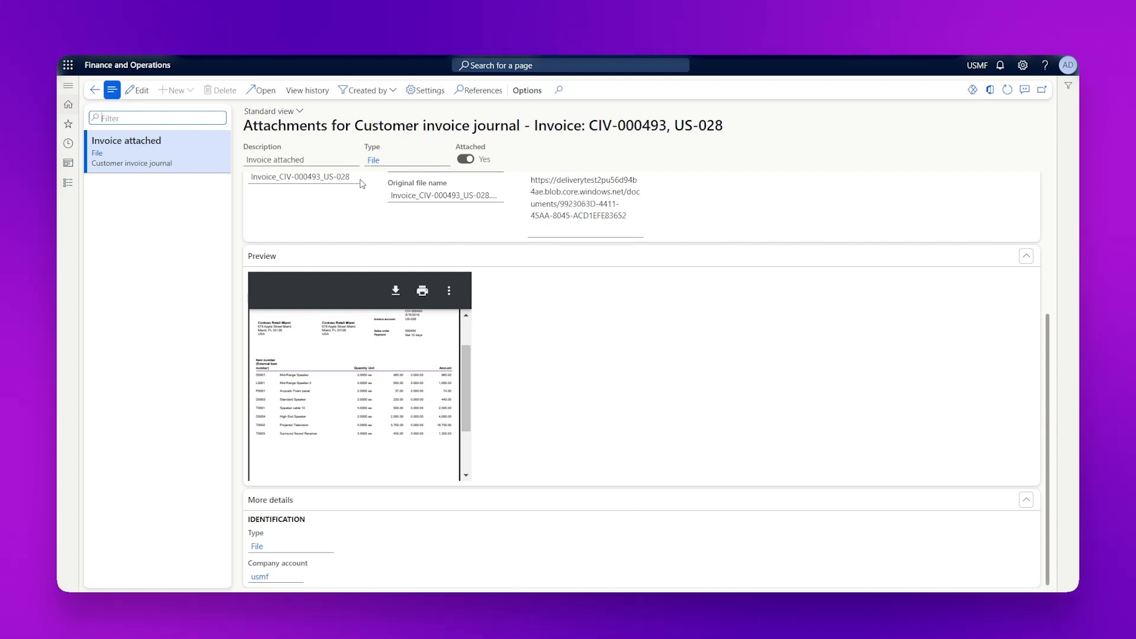
{"action": "left_click_drag", "start_coordinate": [354, 126], "coordinate": [522, 123]}
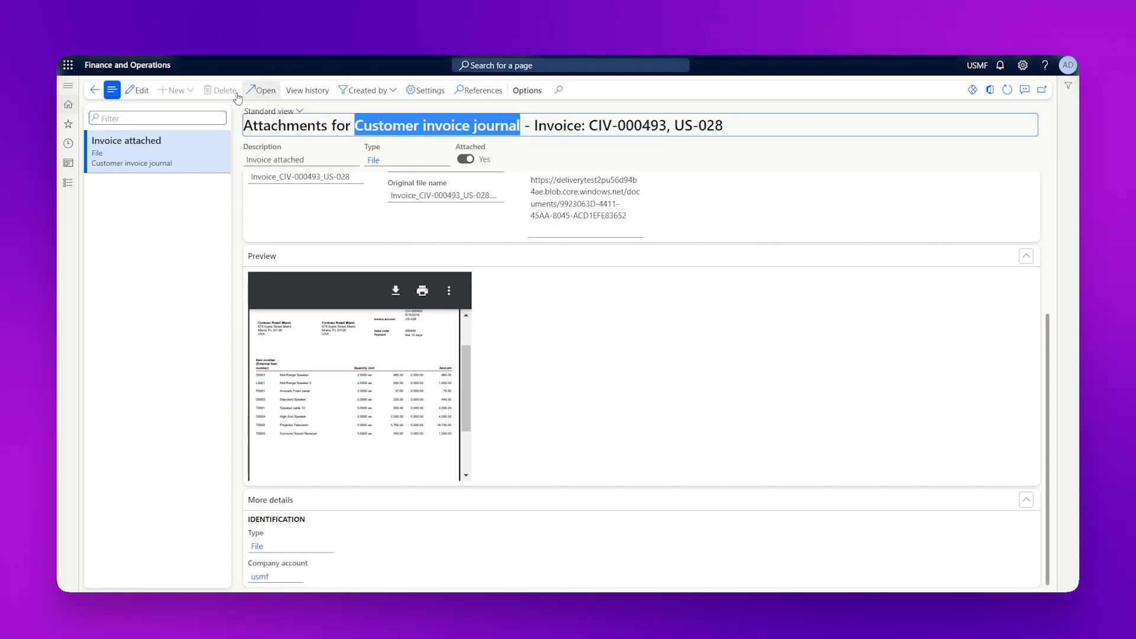
{"action": "left_click", "coordinate": [96, 89]}
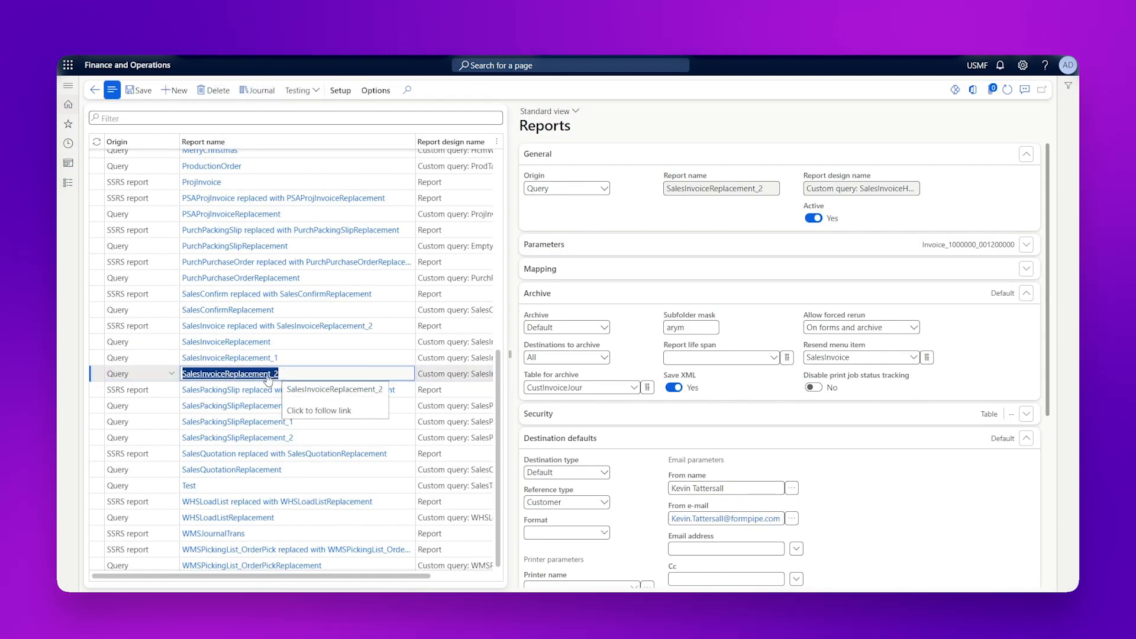
Step: Show the document handling rules of the SalesInvoiceReplacement_2 report via Setup > Distribution
{"action": "left_click", "coordinate": [340, 90]}
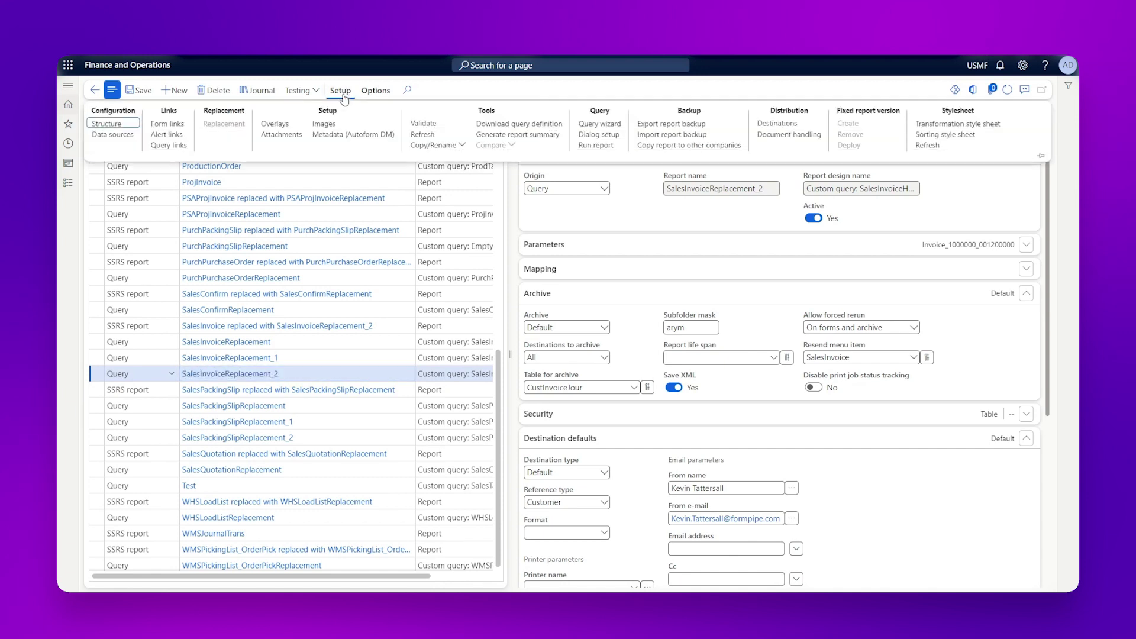
{"action": "left_click", "coordinate": [786, 136]}
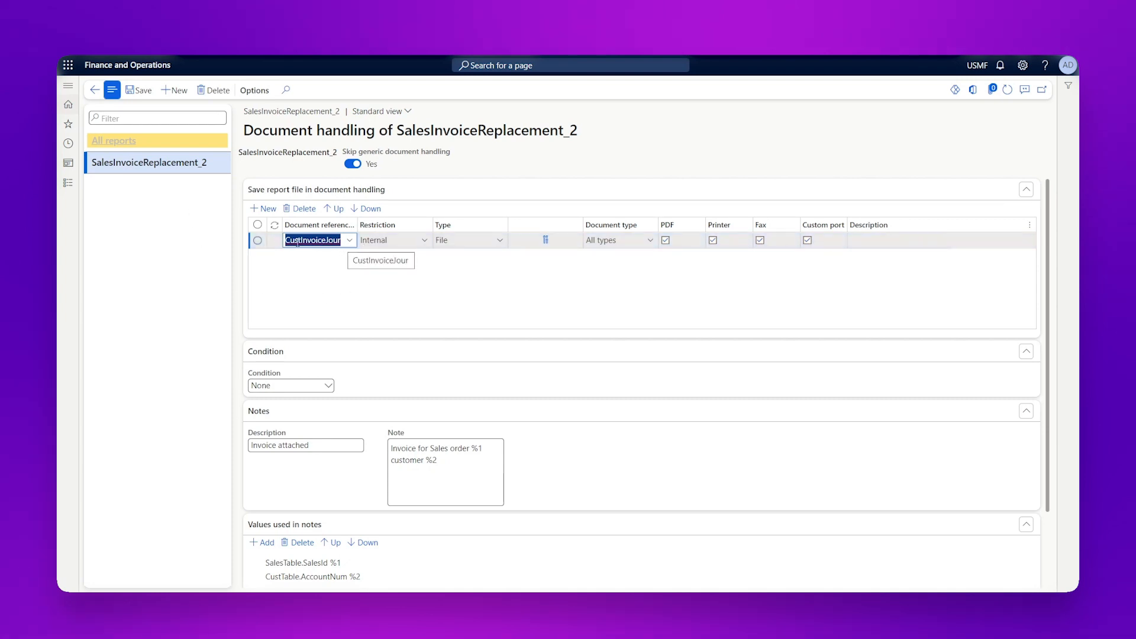
{"action": "left_click", "coordinate": [352, 244]}
{"action": "scroll", "coordinate": [371, 298], "scroll_direction": "down", "scroll_amount": 3}
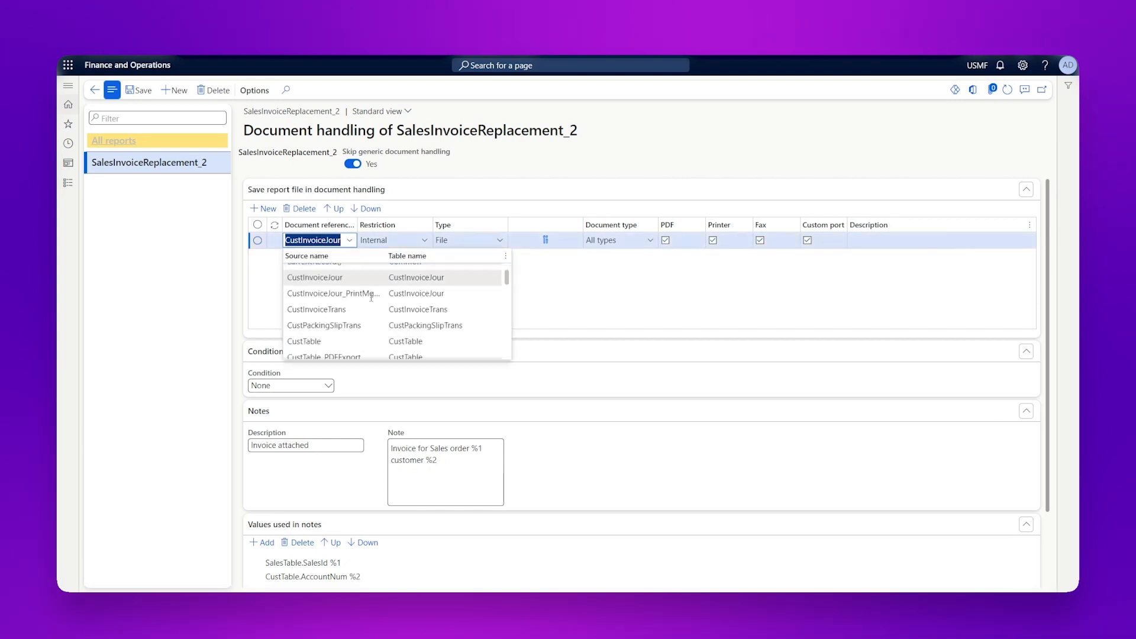
{"action": "scroll", "coordinate": [371, 297], "scroll_direction": "down", "scroll_amount": 3}
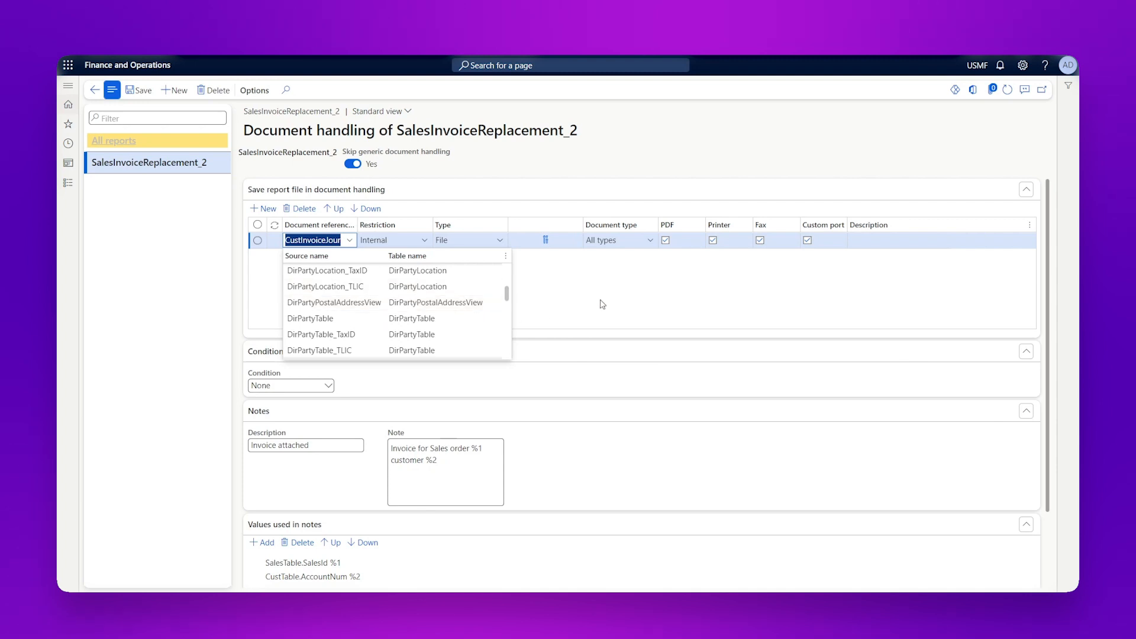
{"action": "left_click", "coordinate": [625, 308]}
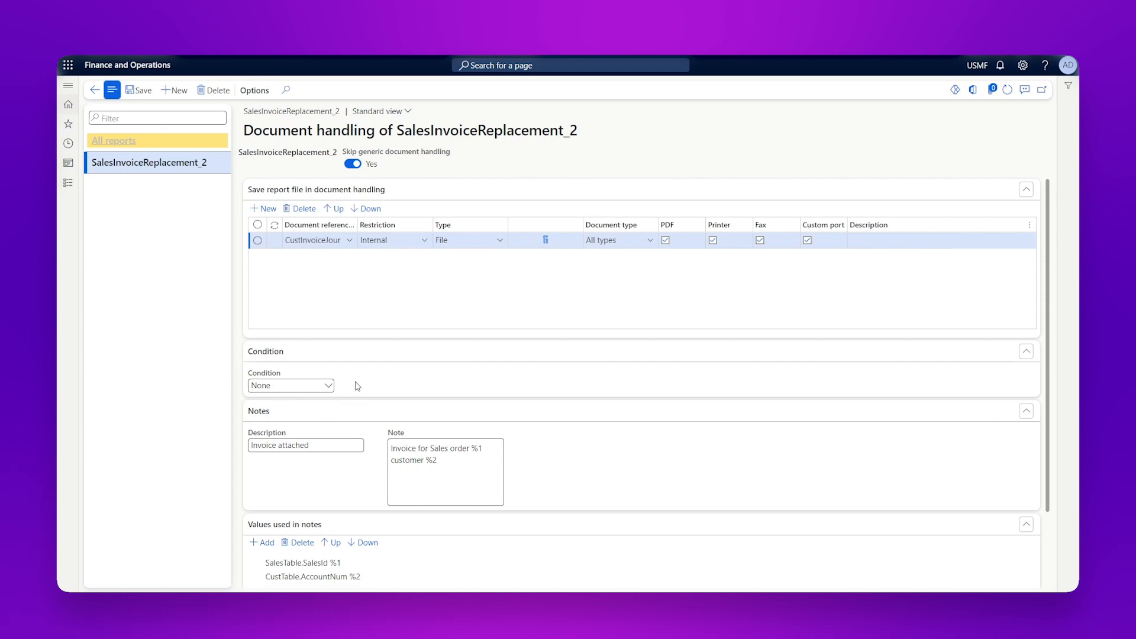
{"action": "left_click", "coordinate": [330, 386]}
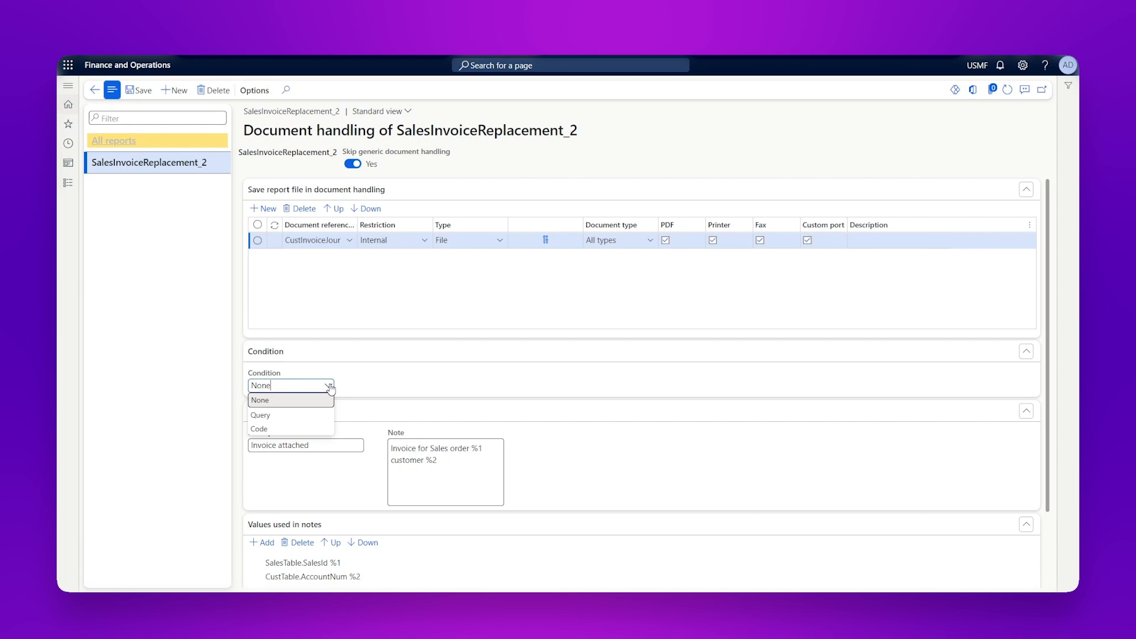
{"action": "left_click", "coordinate": [545, 385]}
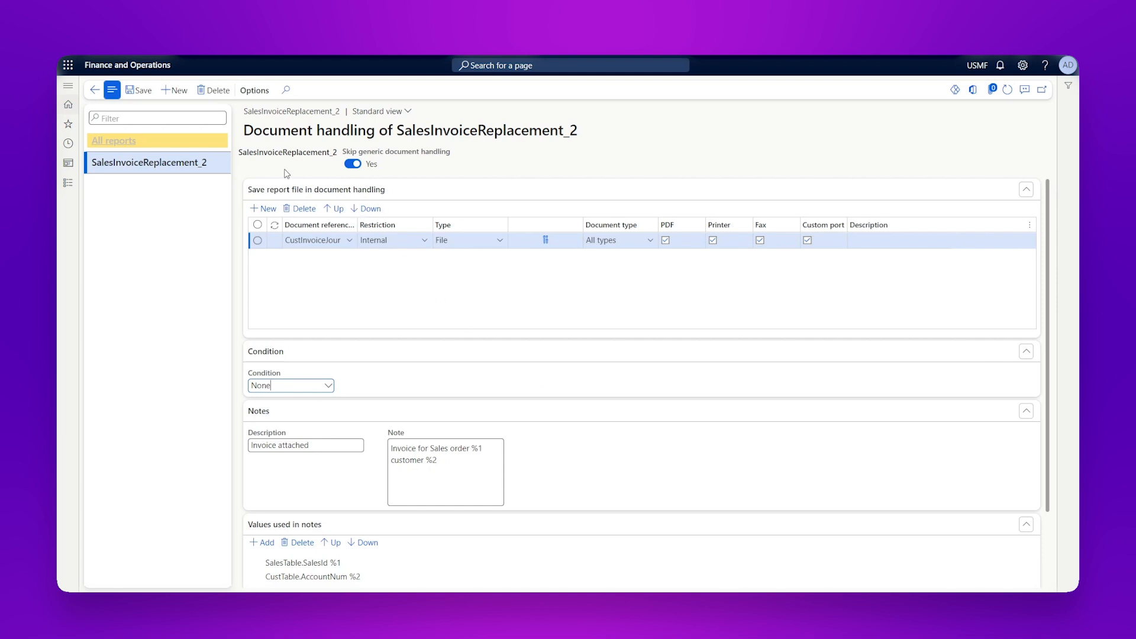
{"action": "scroll", "coordinate": [533, 310], "scroll_direction": "down", "scroll_amount": 3}
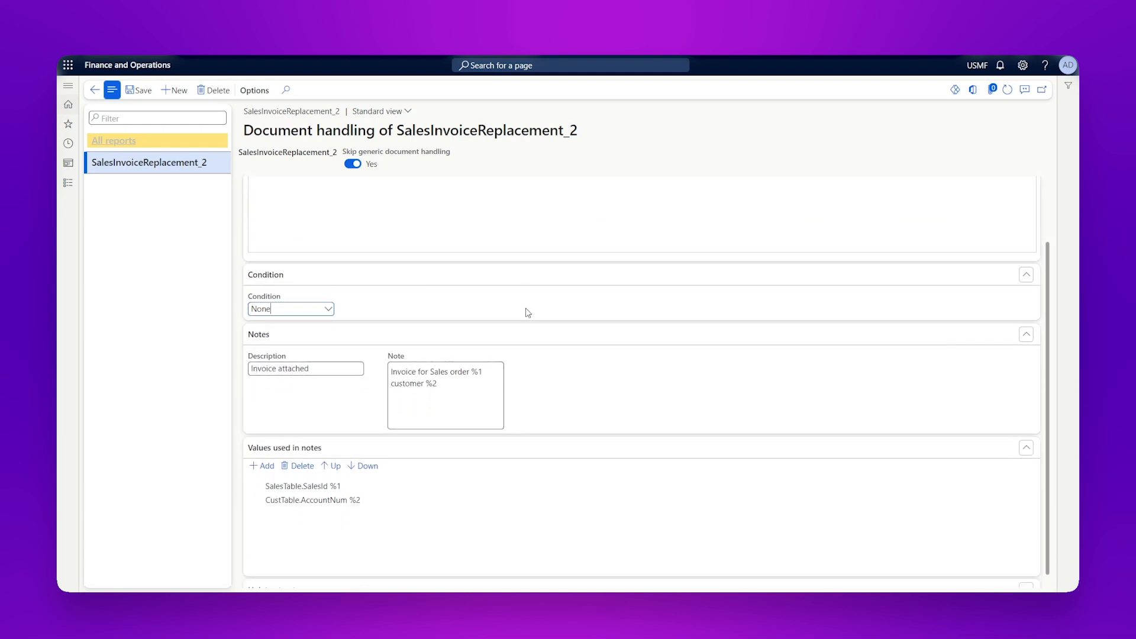
{"action": "scroll", "coordinate": [533, 311], "scroll_direction": "down", "scroll_amount": 1}
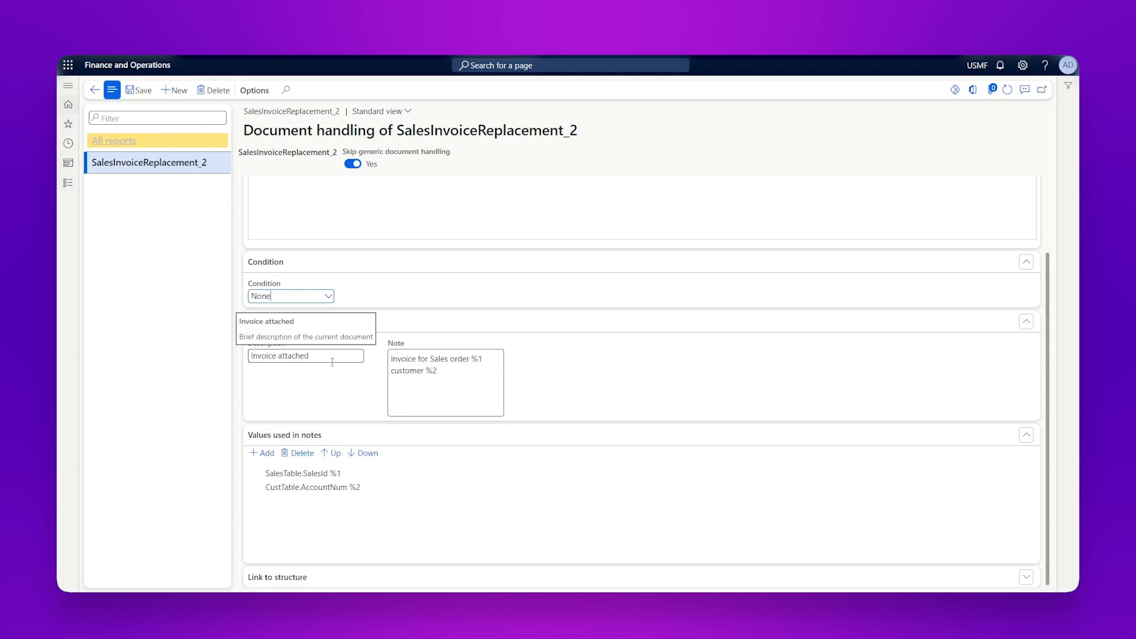
{"action": "double_click", "coordinate": [280, 356]}
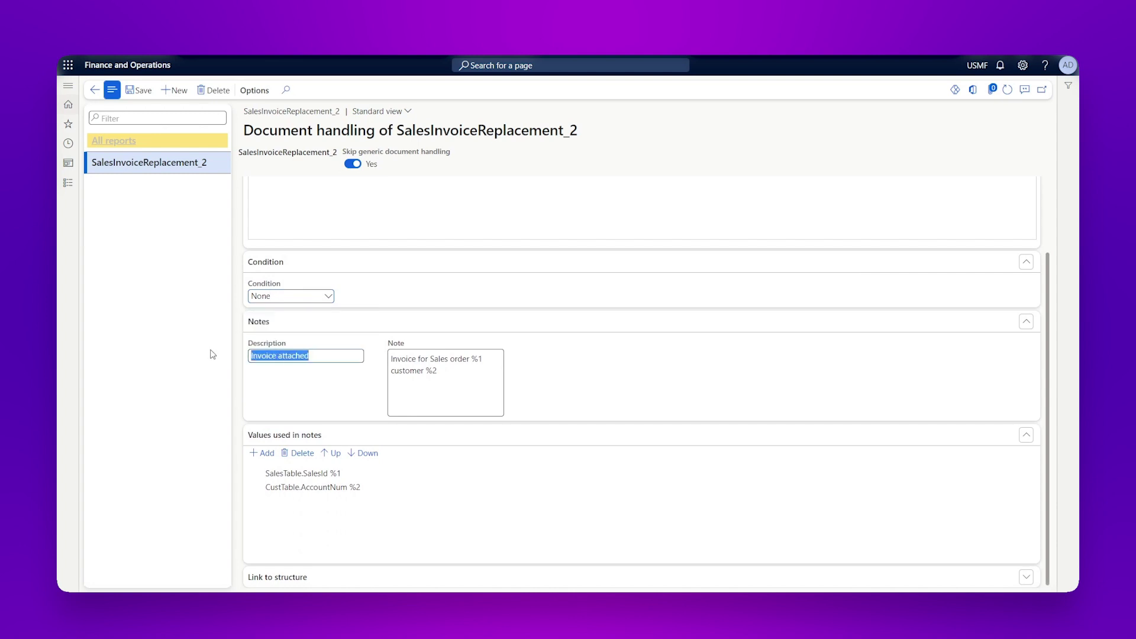
{"action": "left_click", "coordinate": [291, 398]}
Step: Check the invoice journal's saved attachment, then select invoice CIV-000493 to reach customer US-028
{"action": "double_click", "coordinate": [431, 371]}
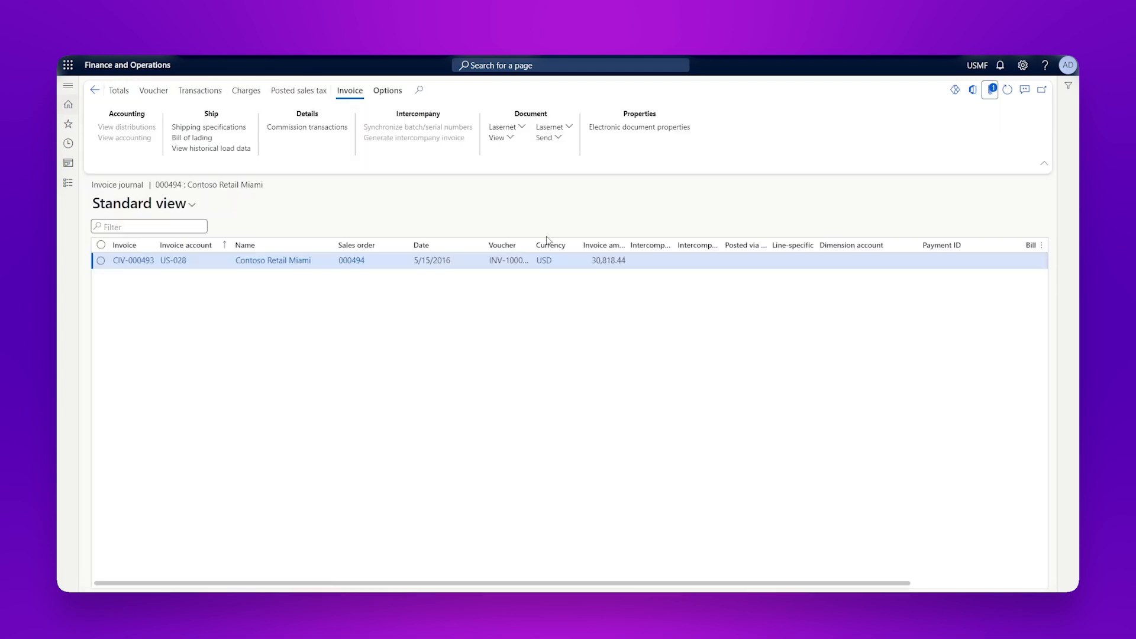
{"action": "left_click", "coordinate": [993, 90]}
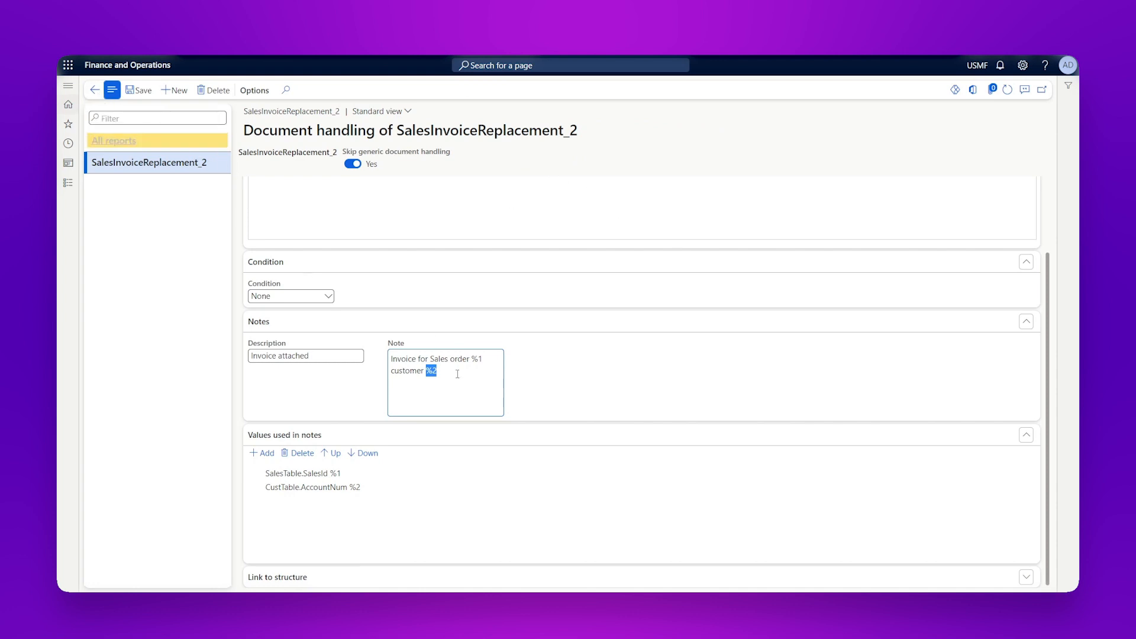
{"action": "scroll", "coordinate": [458, 374], "scroll_direction": "up", "scroll_amount": 3}
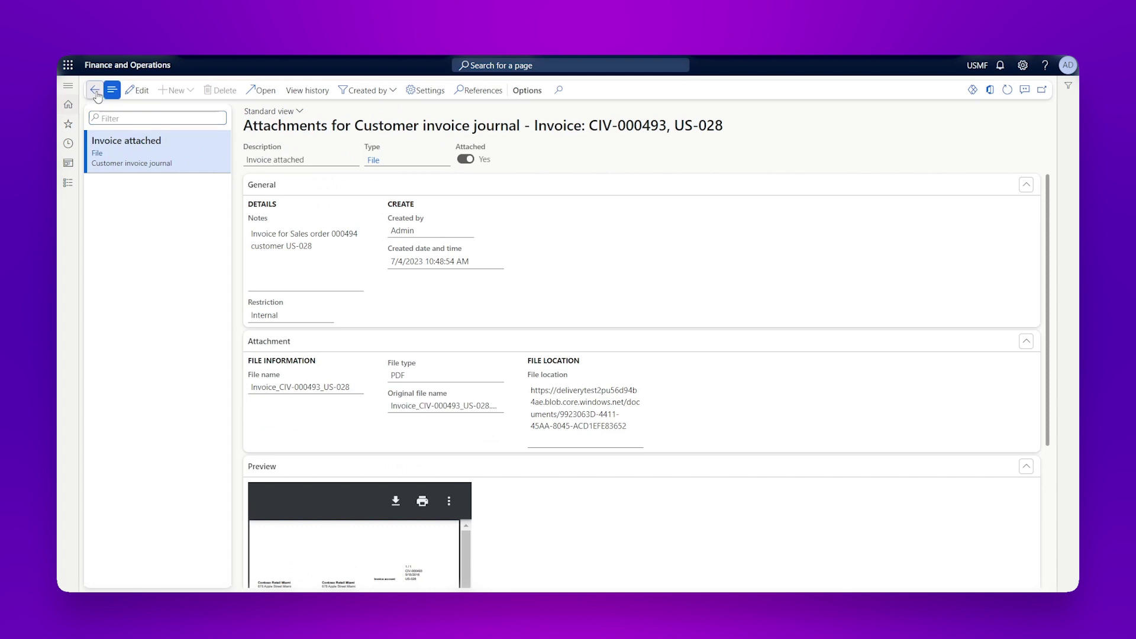
{"action": "left_click", "coordinate": [94, 90]}
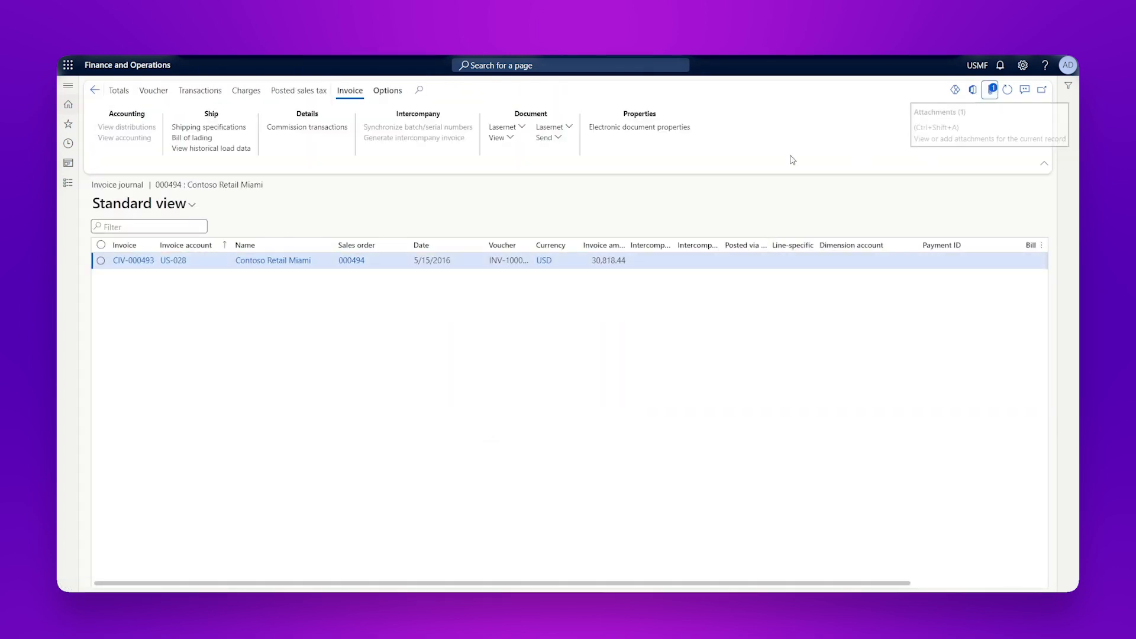
{"action": "left_click", "coordinate": [174, 263]}
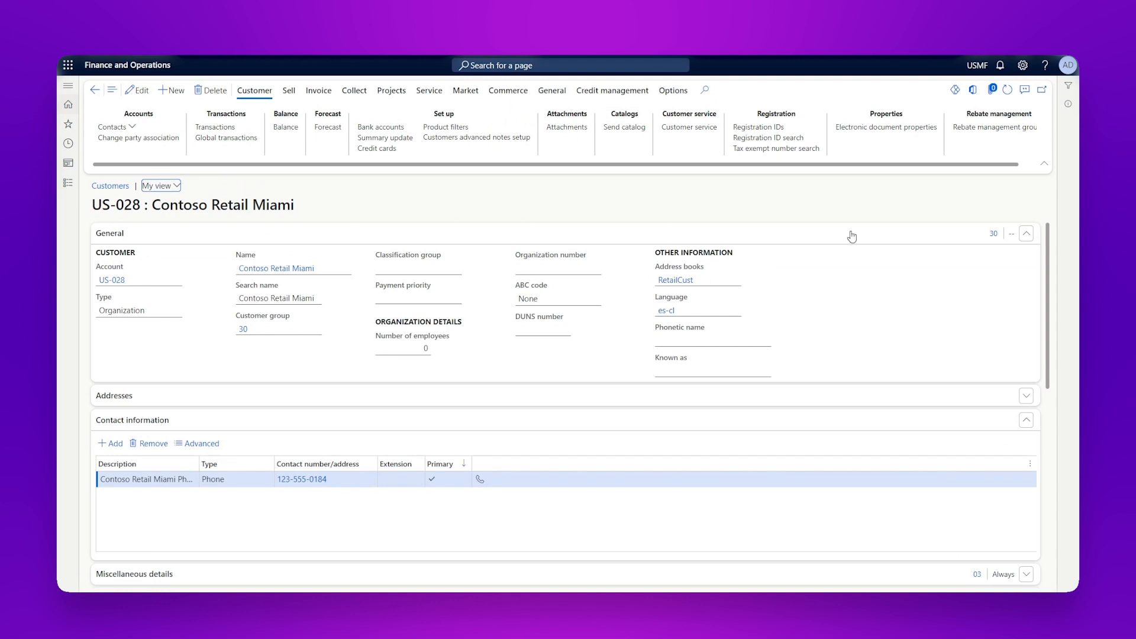
Step: View customer US-028's attached invoice PDF, highlighting that it belongs to Customers
{"action": "left_click", "coordinate": [994, 90]}
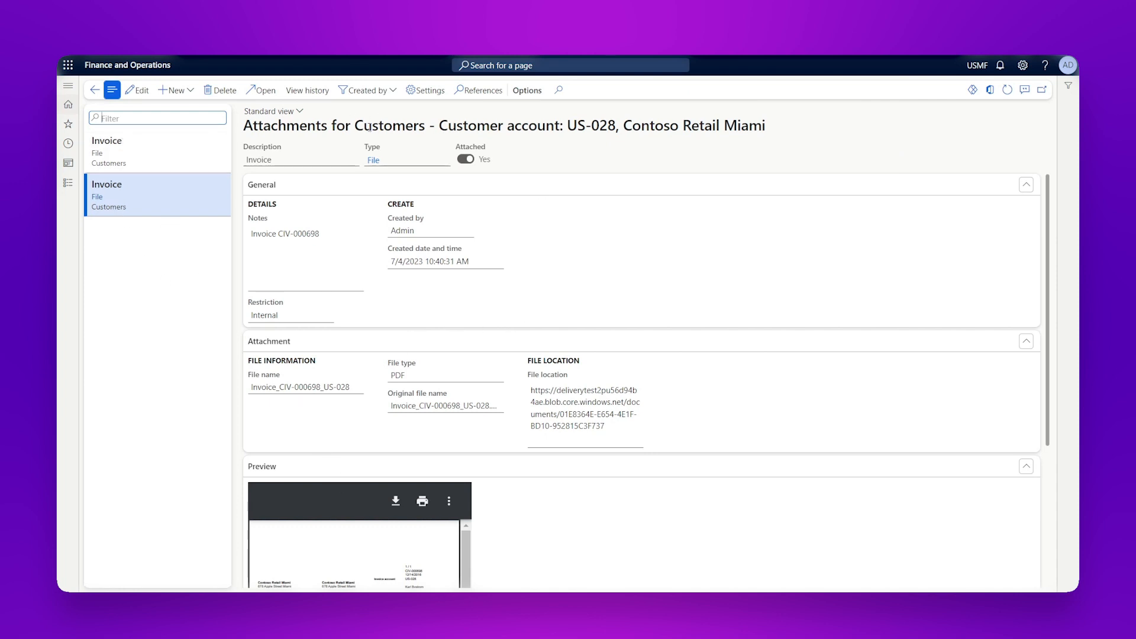
{"action": "left_click_drag", "start_coordinate": [356, 125], "coordinate": [425, 125]}
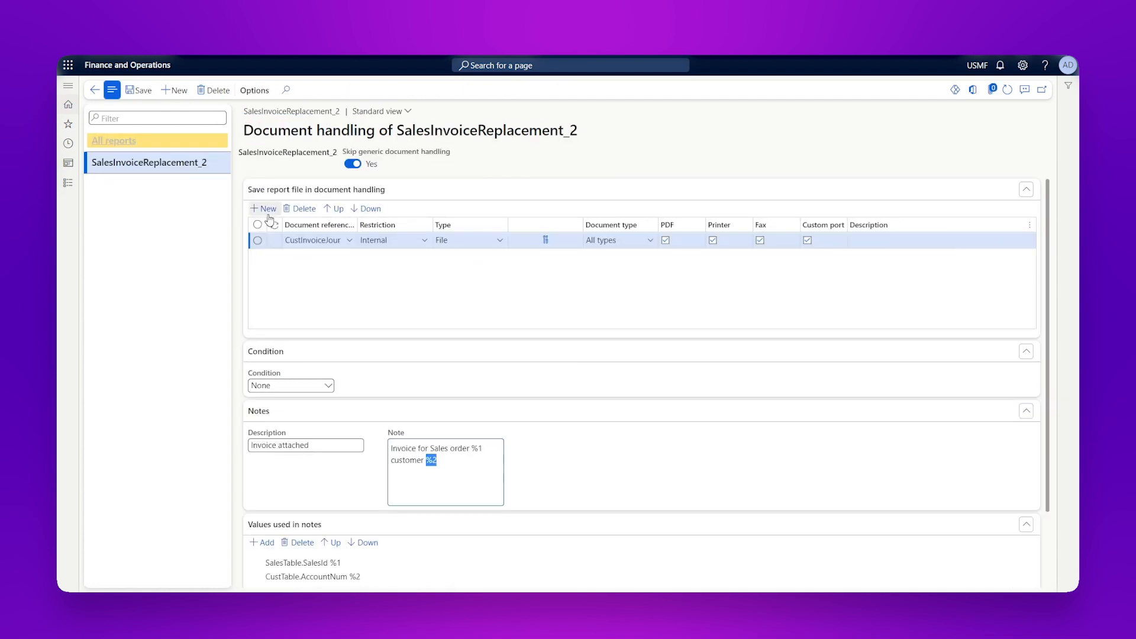
Step: Add a new document handling rule with CustTable as document reference and File as type
{"action": "left_click", "coordinate": [265, 209]}
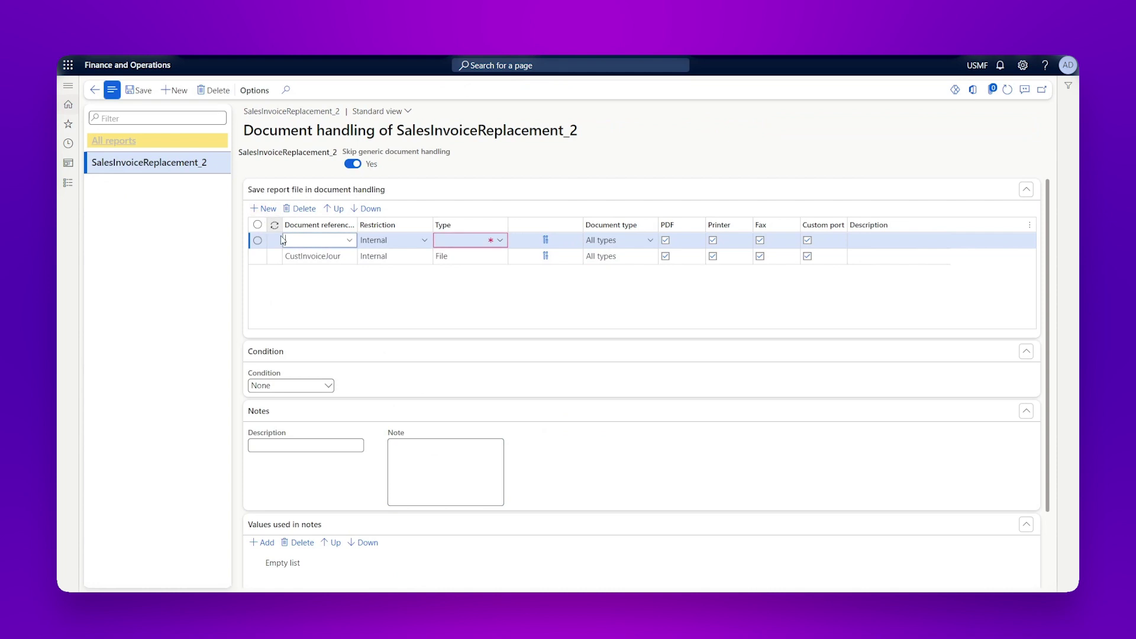
{"action": "left_click", "coordinate": [349, 243]}
{"action": "scroll", "coordinate": [347, 302], "scroll_direction": "down", "scroll_amount": 3}
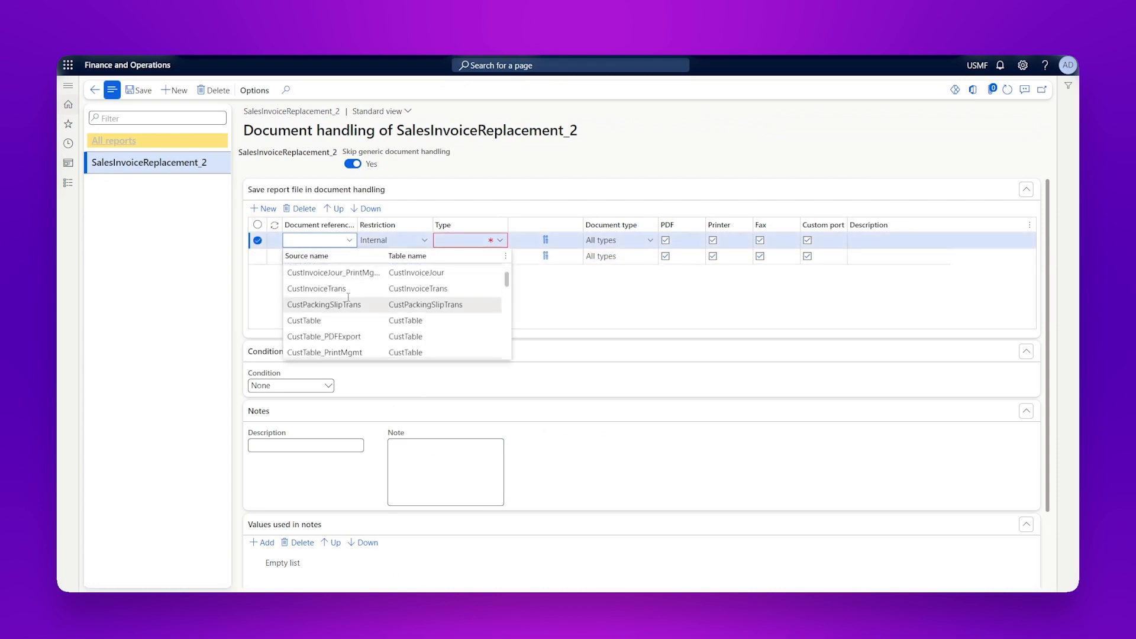
{"action": "left_click", "coordinate": [344, 322]}
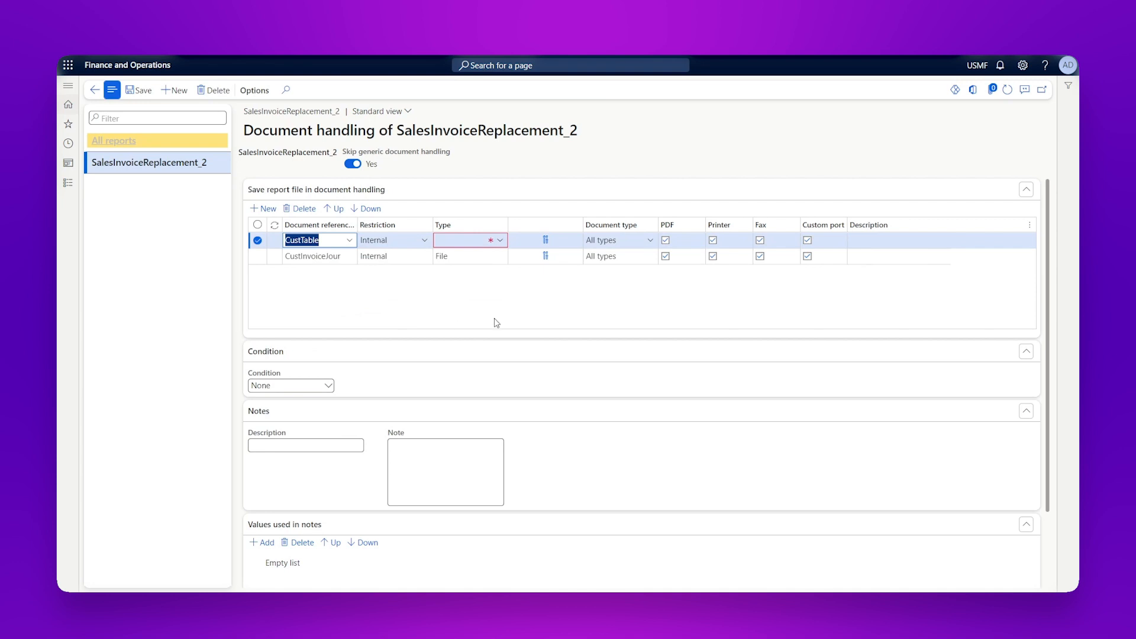
{"action": "left_click", "coordinate": [500, 241]}
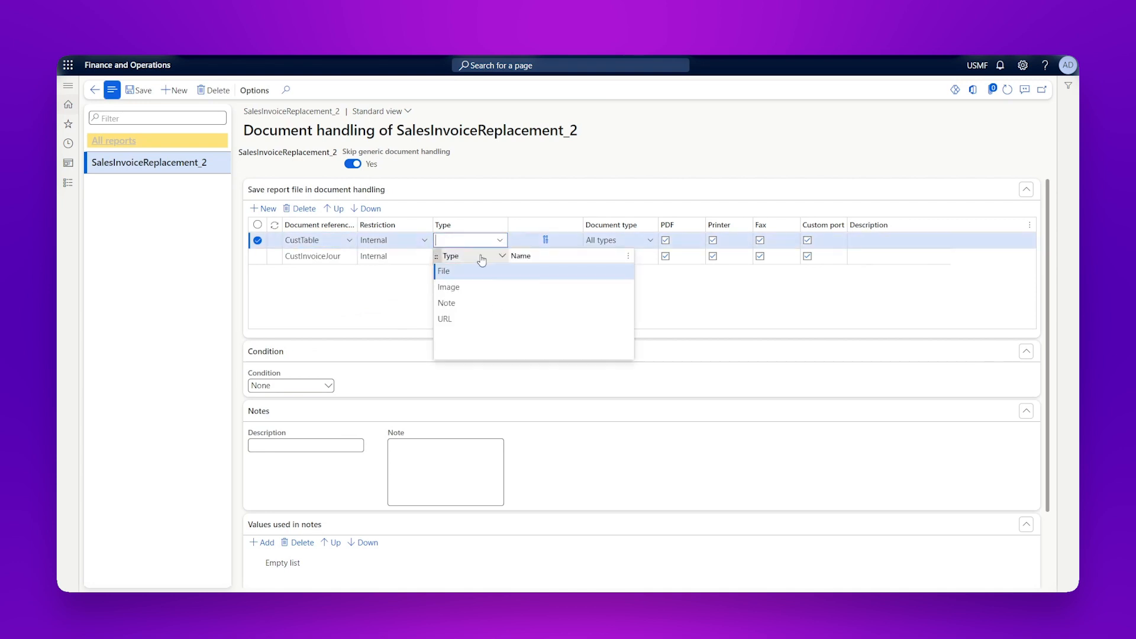
{"action": "left_click", "coordinate": [469, 271]}
{"action": "left_click", "coordinate": [514, 305]}
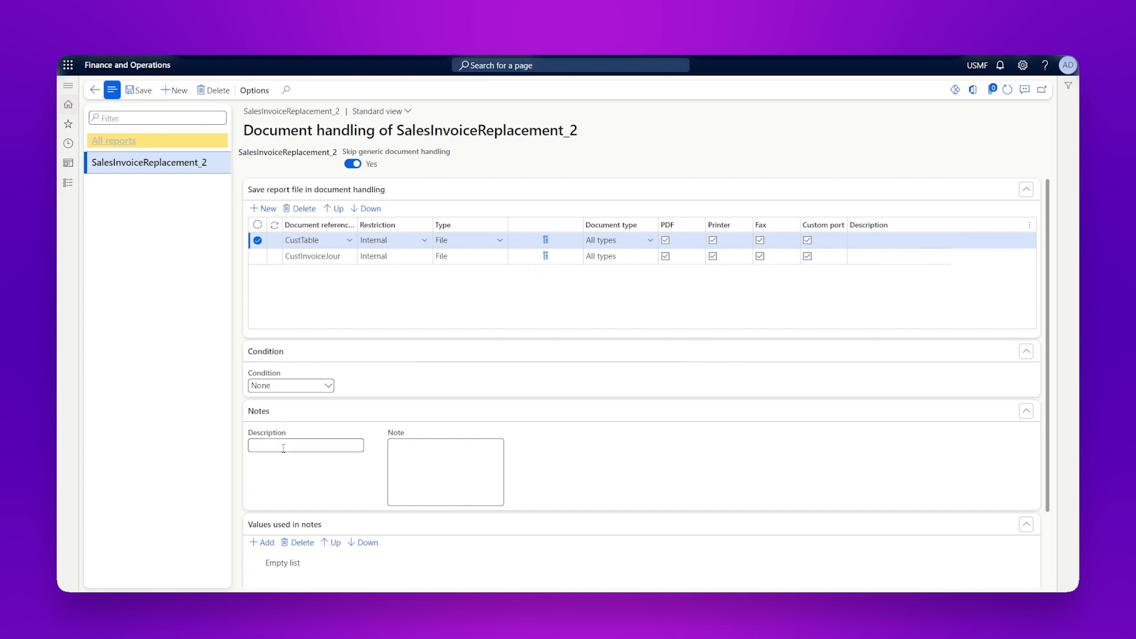
{"action": "type", "text": "Invoice from "}
{"action": "type", "text": "LA"}
{"action": "type", "text": "ser"}
Step: Describe the rule 'Invoice from Lasernet' and give it the note 'Invoice Number'
{"action": "key", "text": "BackSpace"}
{"action": "key", "text": "BackSpace"}
{"action": "key", "text": "BackSpace"}
{"action": "type", "text": "asernet"}
{"action": "left_click", "coordinate": [435, 462]}
{"action": "type", "text": "Invloice Numbe"}
{"action": "type", "text": "r"}
{"action": "key", "text": "BackSpace"}
{"action": "scroll", "coordinate": [472, 455], "scroll_direction": "down", "scroll_amount": 3}
Step: Add CustInvoiceJour.InvoiceId as the value filling the note's %1 placeholder
{"action": "left_click", "coordinate": [262, 453]}
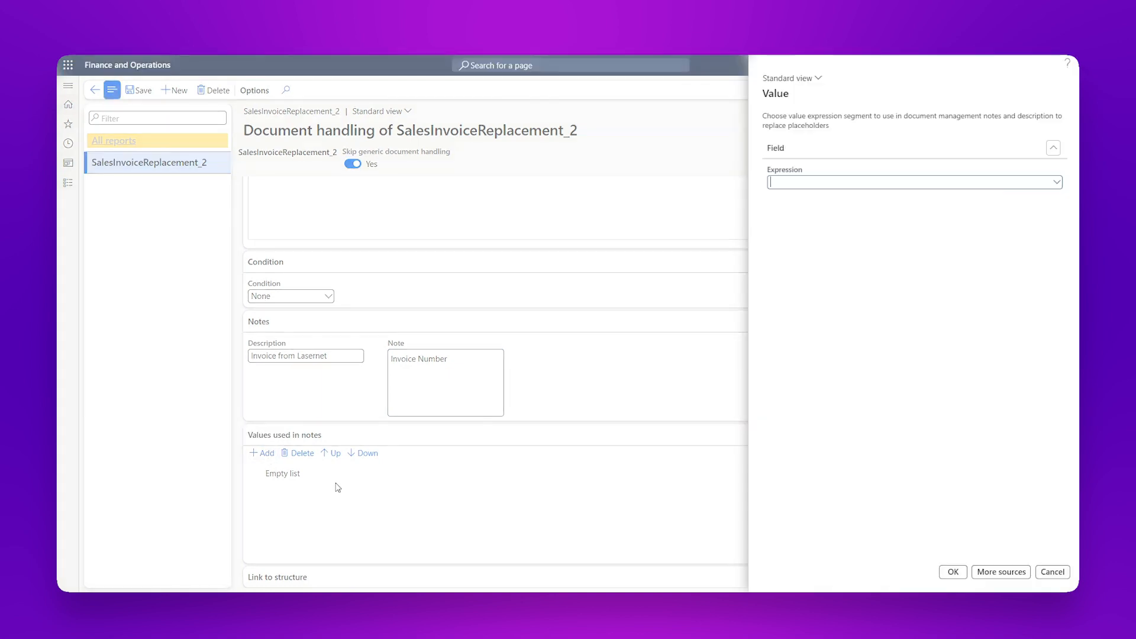
{"action": "left_click", "coordinate": [1057, 184]}
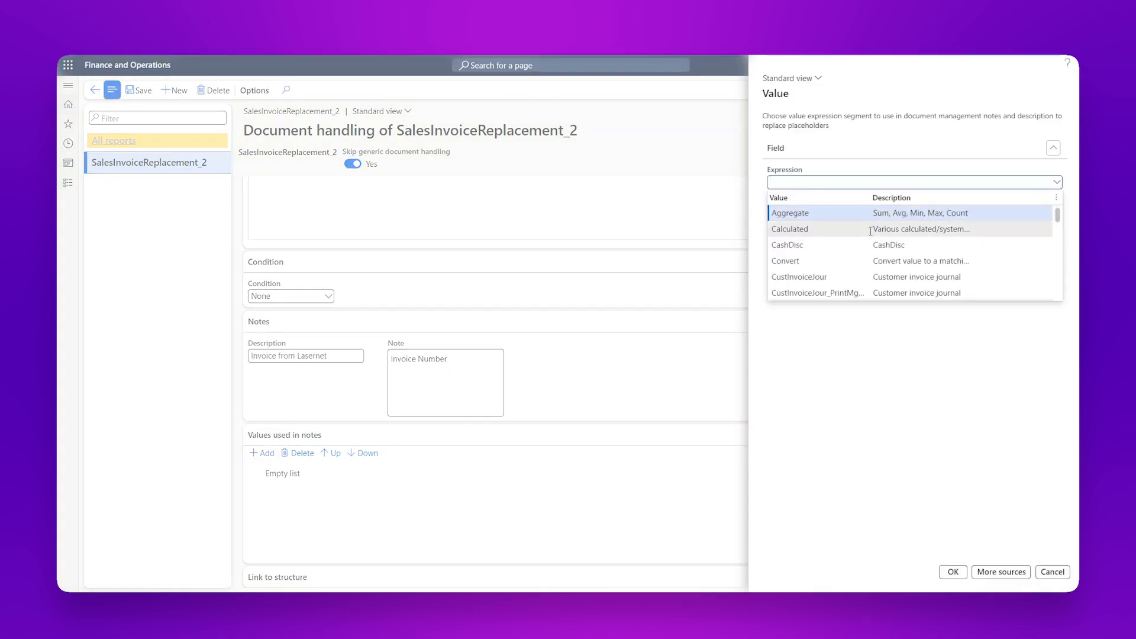
{"action": "scroll", "coordinate": [888, 240], "scroll_direction": "down", "scroll_amount": 2}
{"action": "left_click", "coordinate": [847, 235]}
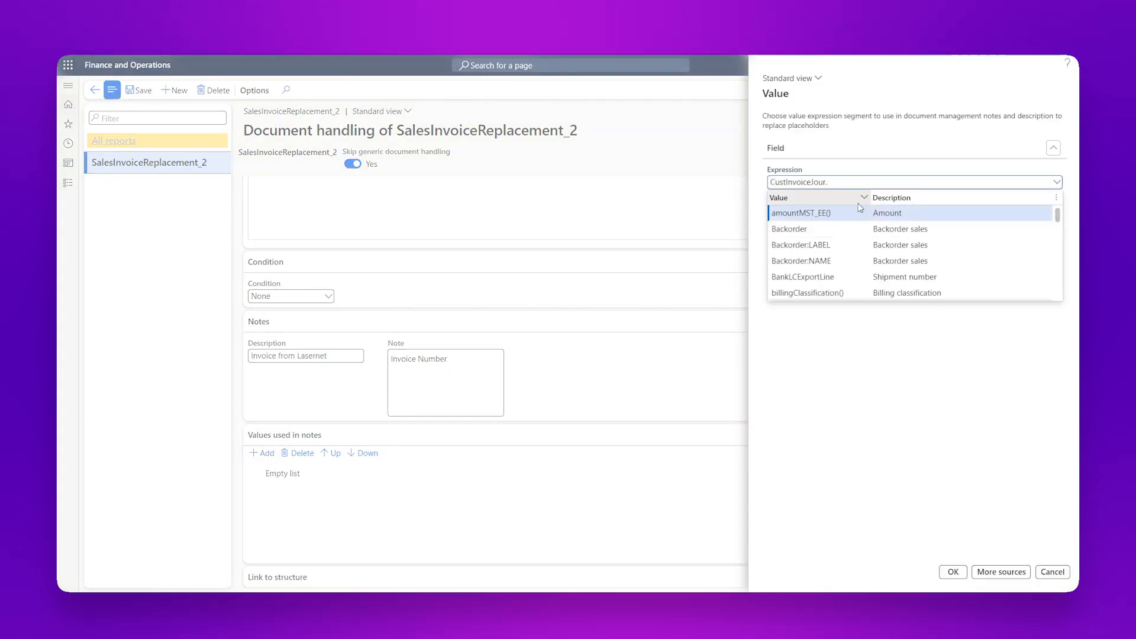
{"action": "left_click", "coordinate": [863, 197]}
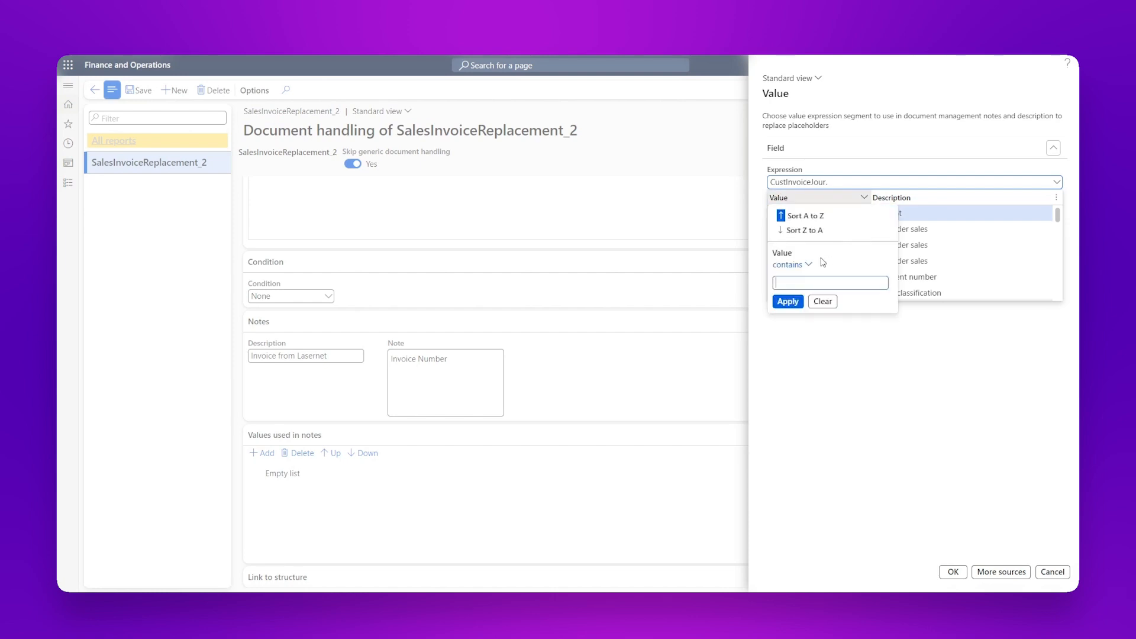
{"action": "left_click", "coordinate": [788, 301]}
{"action": "scroll", "coordinate": [833, 244], "scroll_direction": "down", "scroll_amount": 3}
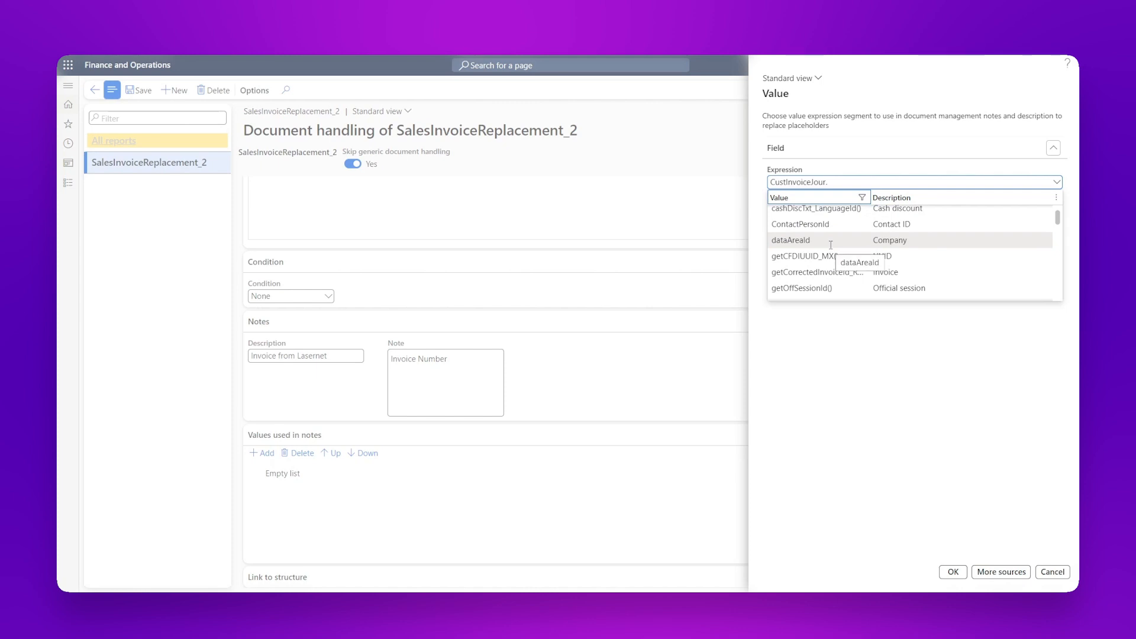
{"action": "scroll", "coordinate": [832, 244], "scroll_direction": "down", "scroll_amount": 2}
{"action": "scroll", "coordinate": [833, 244], "scroll_direction": "down", "scroll_amount": 2}
{"action": "scroll", "coordinate": [829, 247], "scroll_direction": "down", "scroll_amount": 2}
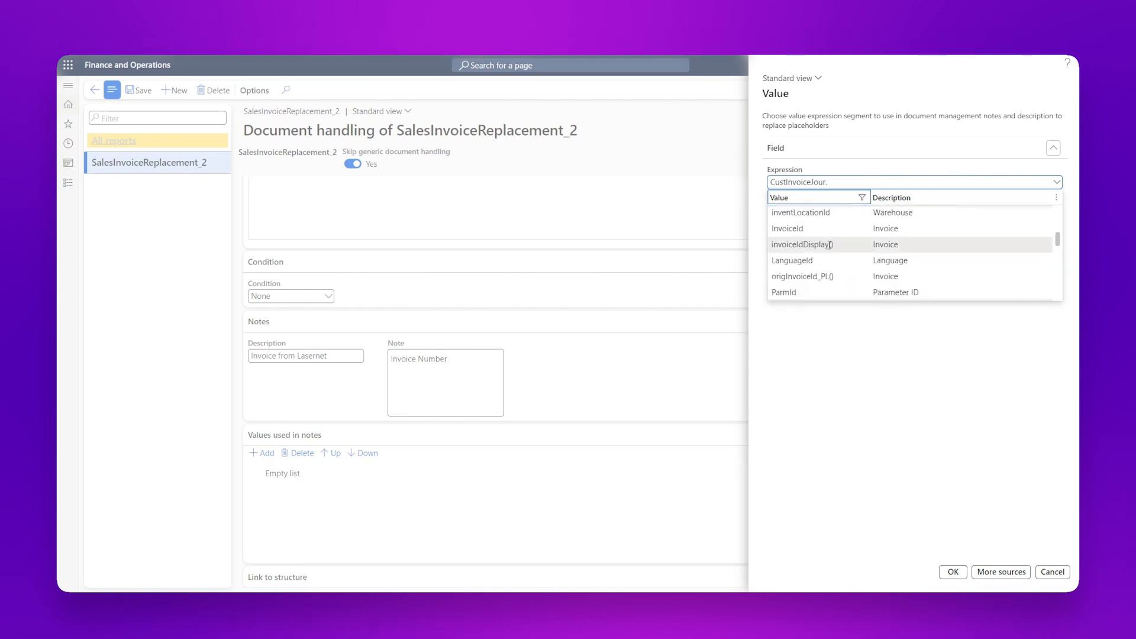
{"action": "left_click", "coordinate": [788, 228]}
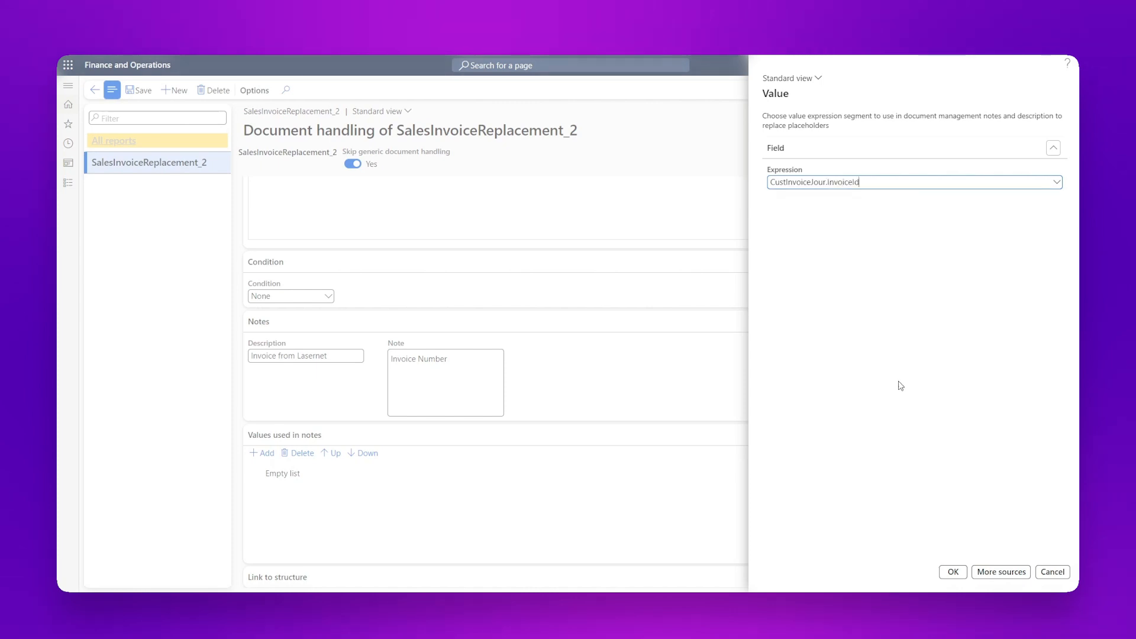
{"action": "left_click", "coordinate": [953, 572]}
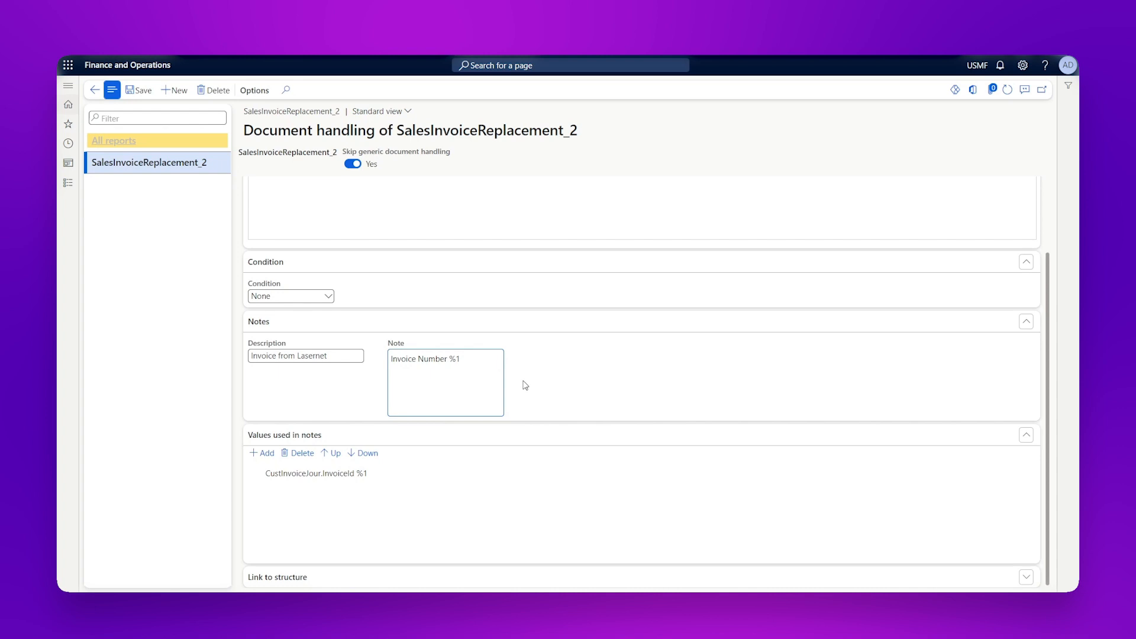
{"action": "scroll", "coordinate": [576, 396], "scroll_direction": "up", "scroll_amount": 3}
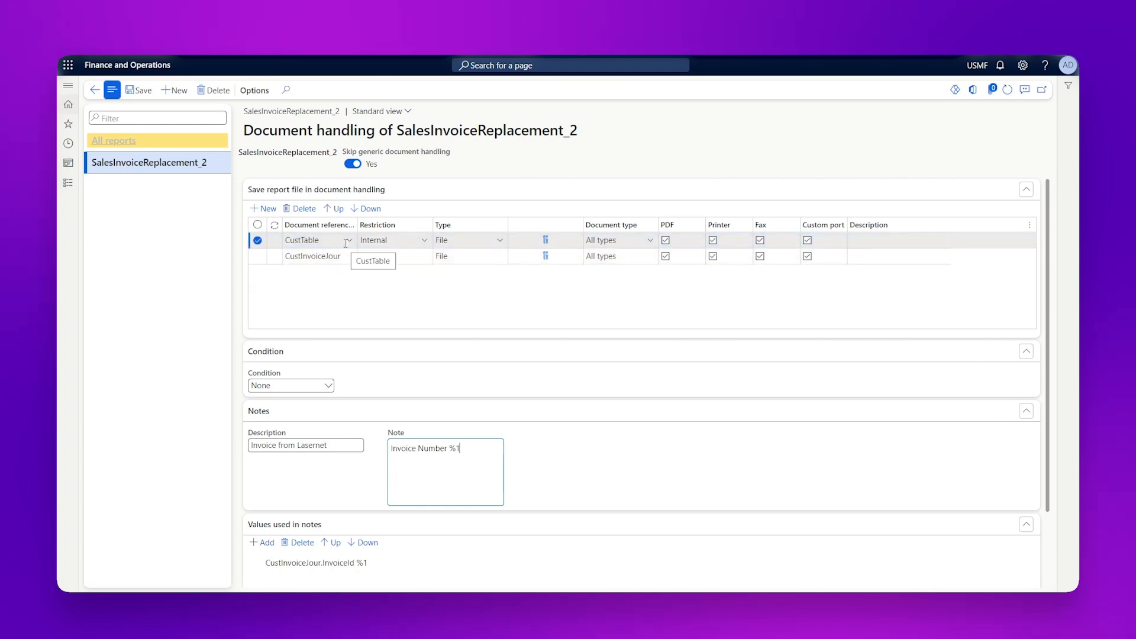
Step: Save the document handling setup and navigate back to invoice CIV-000493's journal
{"action": "left_click", "coordinate": [139, 90]}
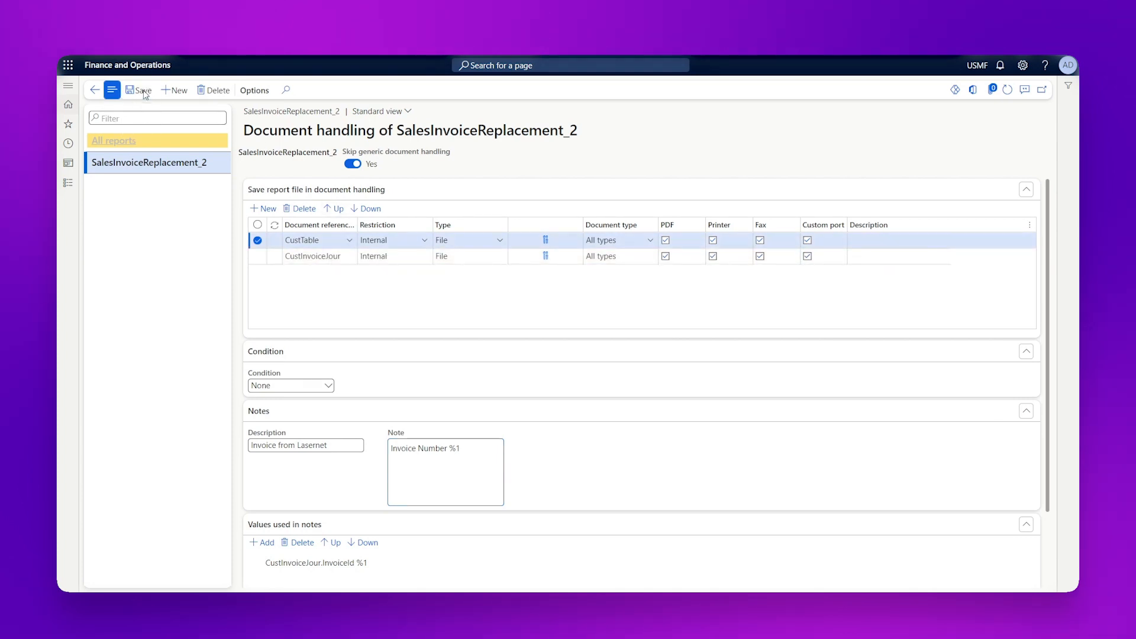
{"action": "left_click", "coordinate": [96, 89]}
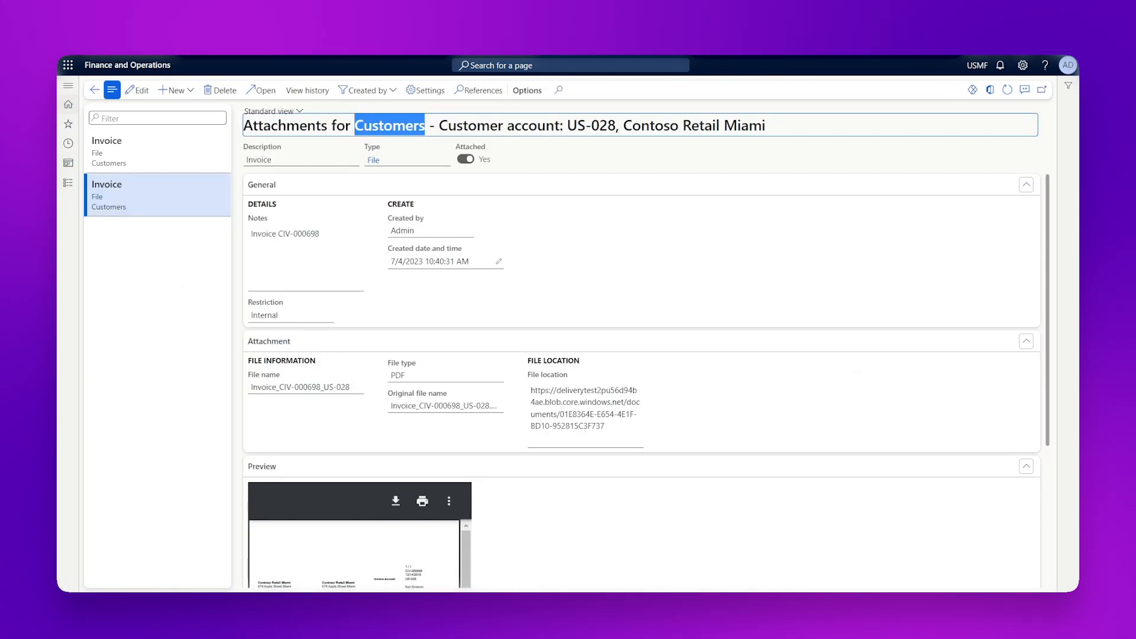
{"action": "left_click", "coordinate": [96, 89]}
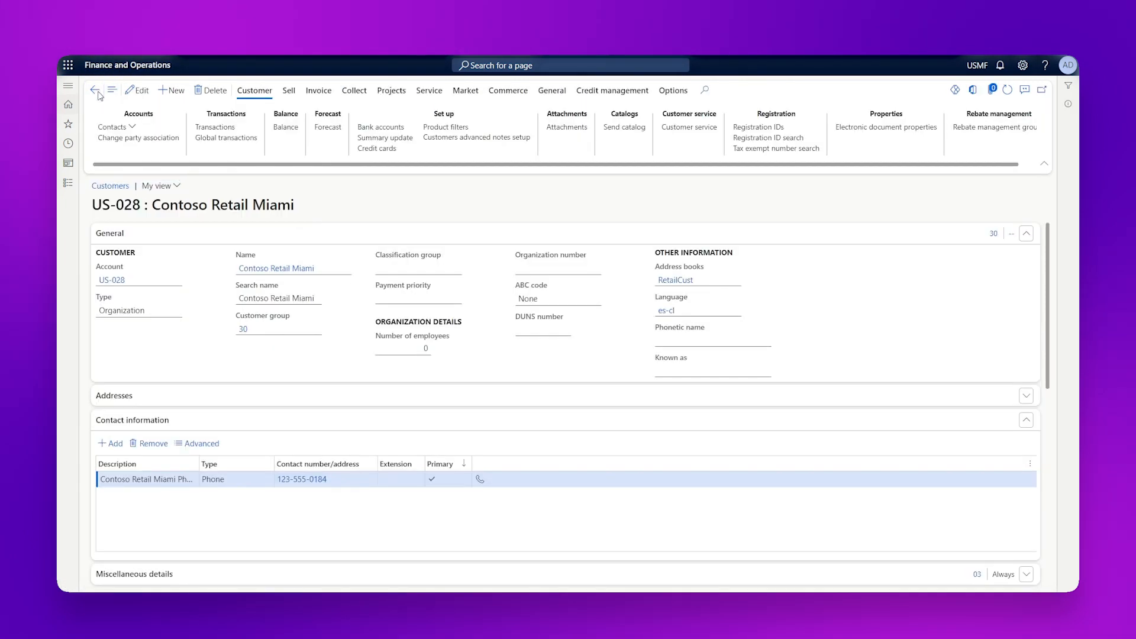
{"action": "left_click", "coordinate": [96, 90]}
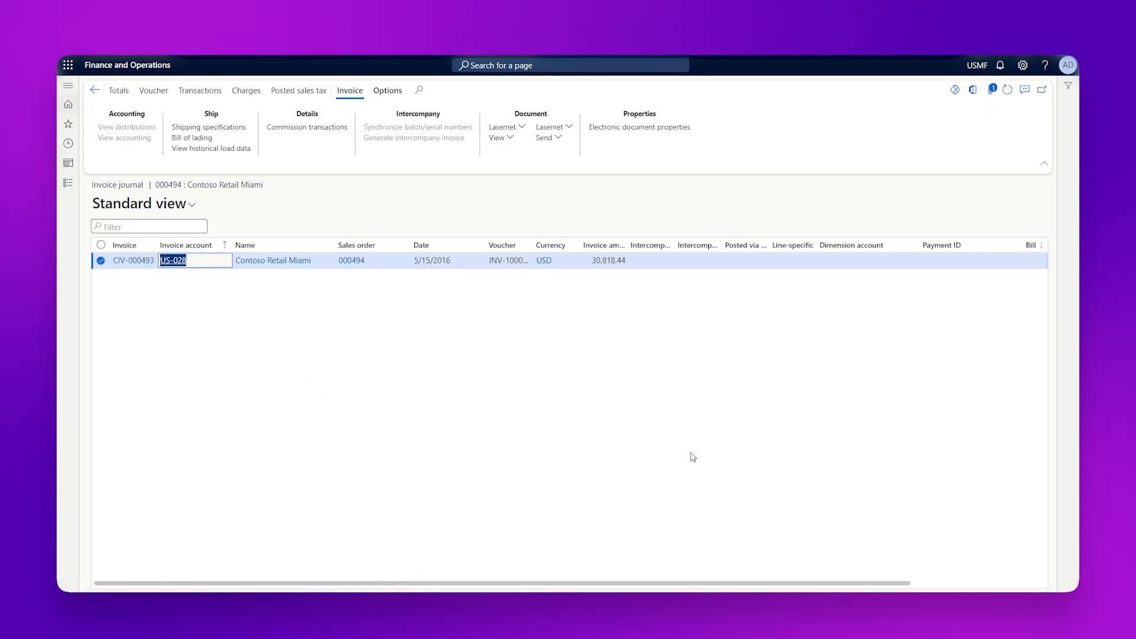
{"action": "left_click", "coordinate": [578, 427]}
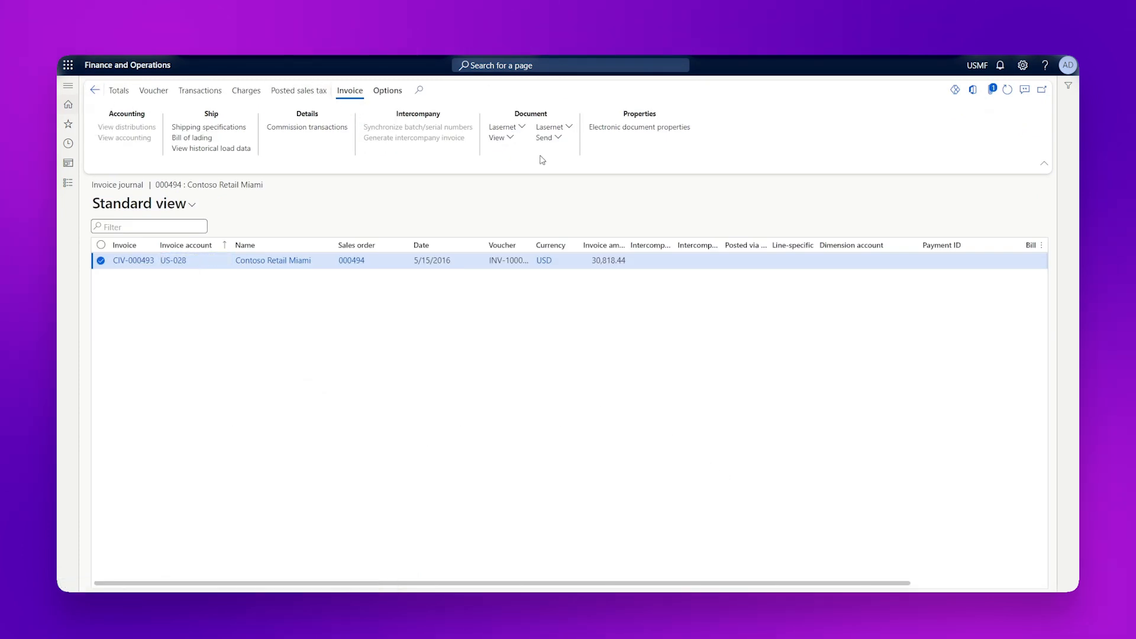
Step: Resend invoice CIV-000493 with SalesInvoiceReplacement_2 and Force rerun, then show the journal's attachments
{"action": "left_click", "coordinate": [512, 130]}
{"action": "left_click", "coordinate": [518, 175]}
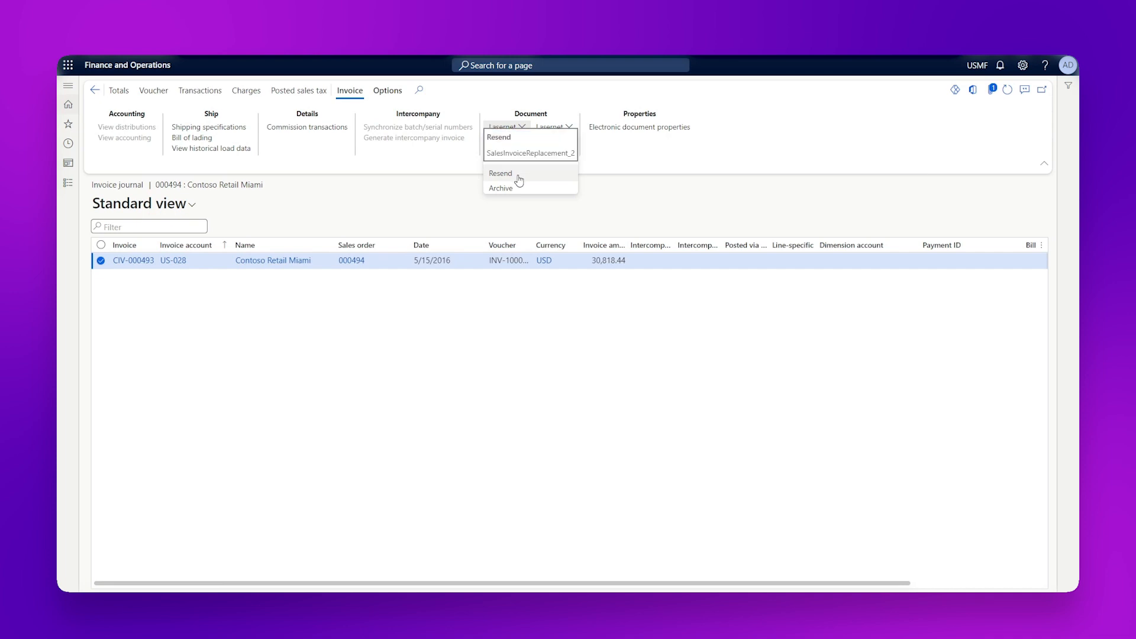
{"action": "left_click", "coordinate": [859, 552]}
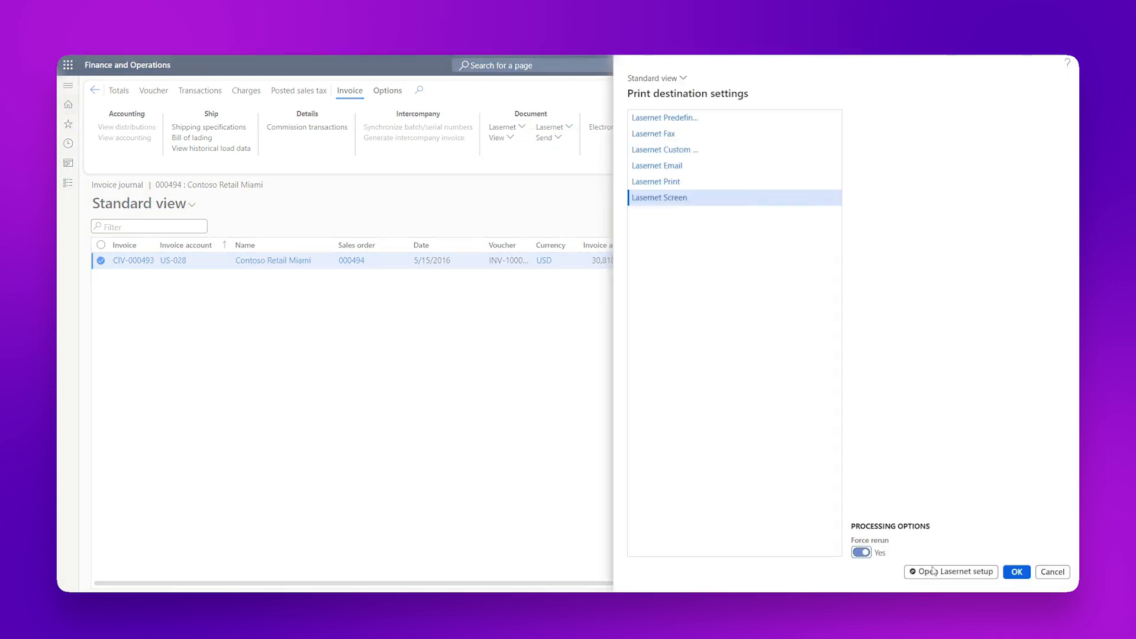
{"action": "left_click", "coordinate": [1017, 572]}
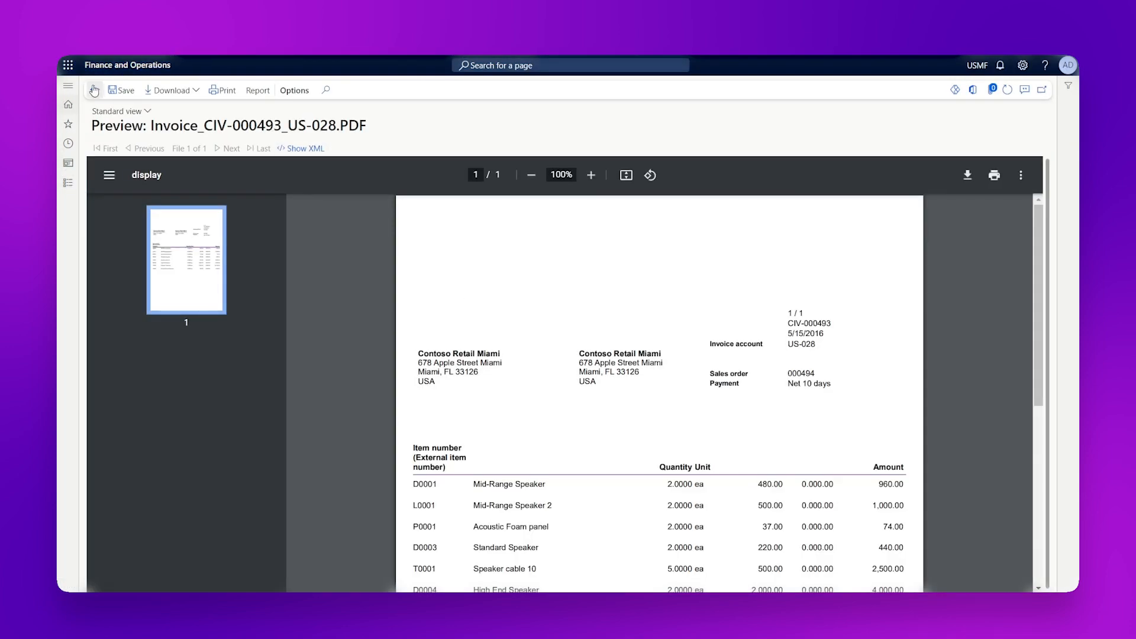
{"action": "left_click", "coordinate": [95, 90]}
{"action": "left_click", "coordinate": [993, 90]}
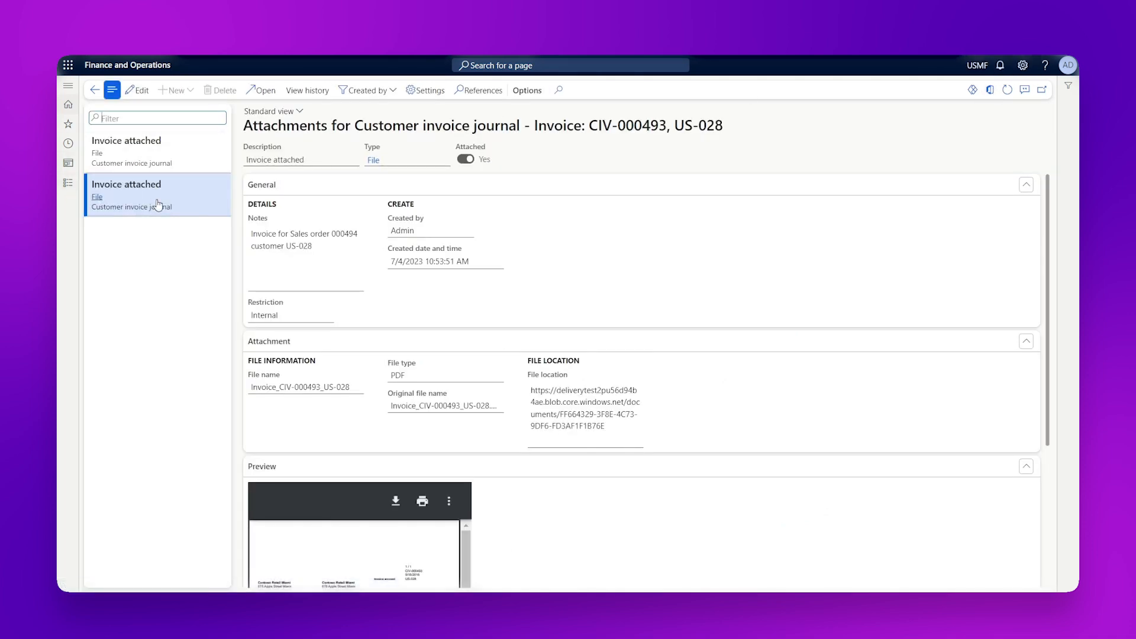
{"action": "scroll", "coordinate": [382, 455], "scroll_direction": "down", "scroll_amount": 5}
{"action": "scroll", "coordinate": [484, 450], "scroll_direction": "down", "scroll_amount": 5}
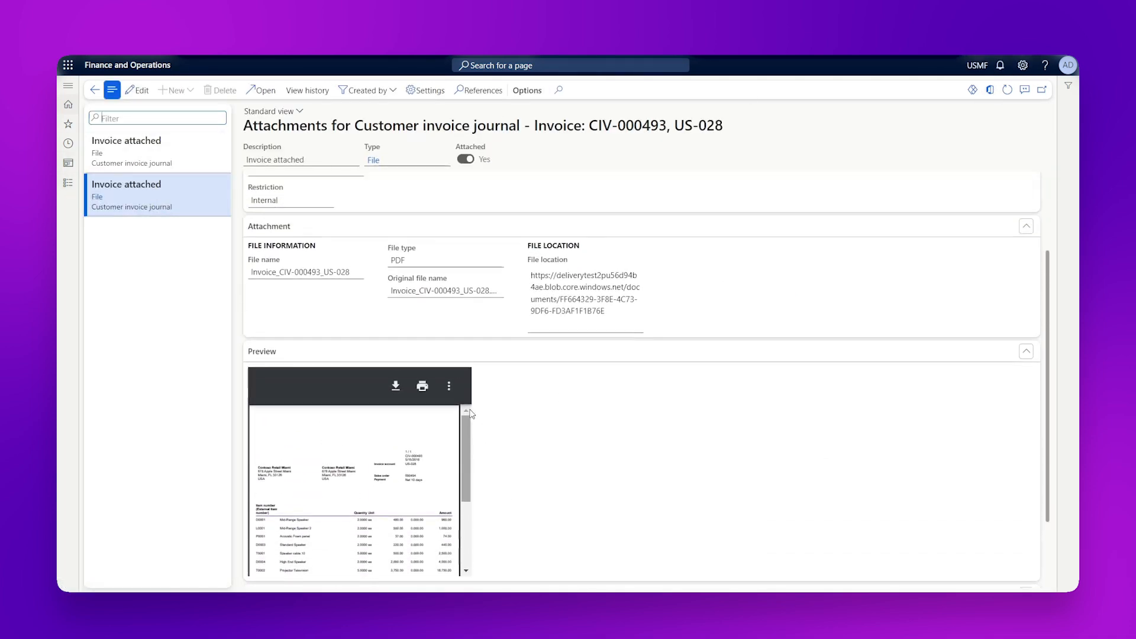
{"action": "scroll", "coordinate": [484, 450], "scroll_direction": "up", "scroll_amount": 8}
Step: Go back from the invoice journal attachments to reach customer US-028's Invoice from Lasernet PDF
{"action": "left_click", "coordinate": [95, 90]}
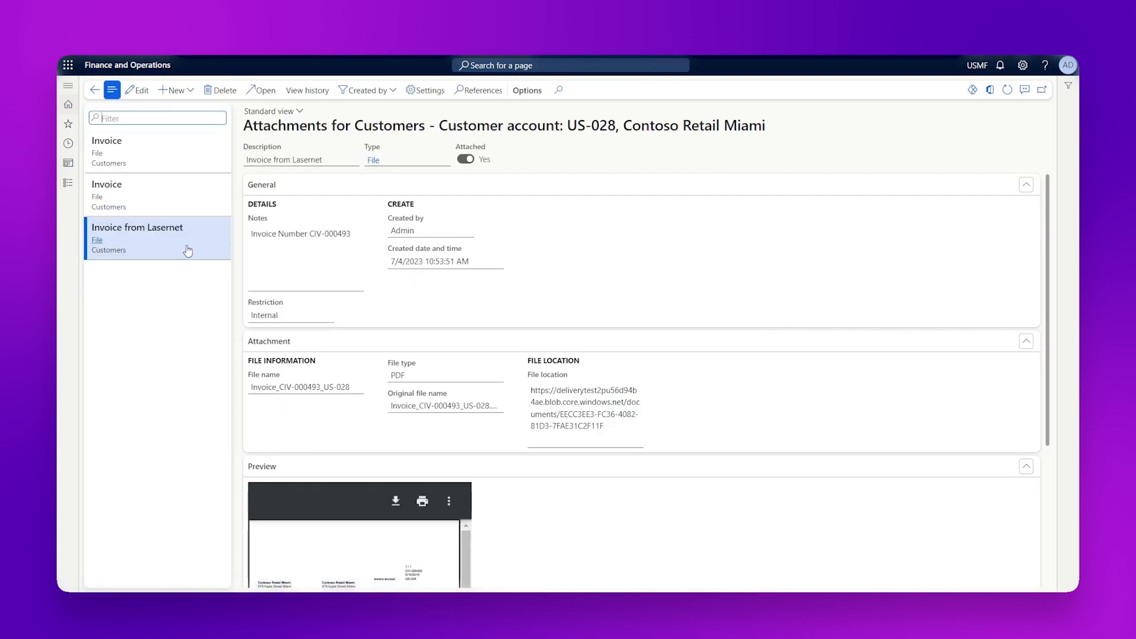
{"action": "left_click_drag", "start_coordinate": [312, 235], "coordinate": [361, 238]}
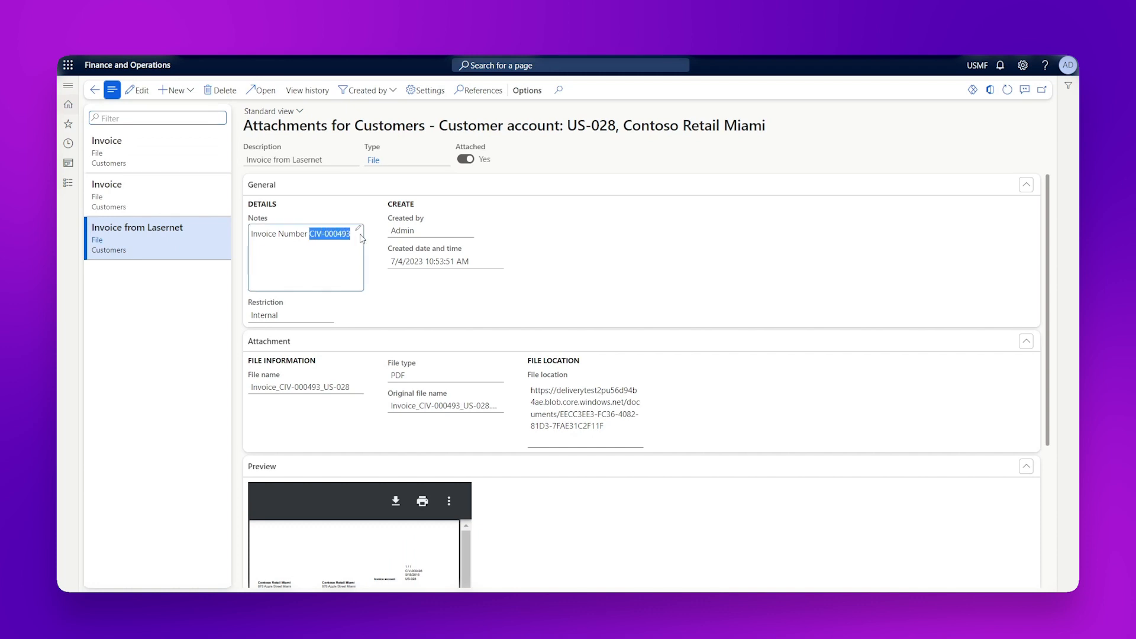
{"action": "scroll", "coordinate": [560, 551], "scroll_direction": "down", "scroll_amount": 5}
{"action": "scroll", "coordinate": [551, 517], "scroll_direction": "down", "scroll_amount": 1}
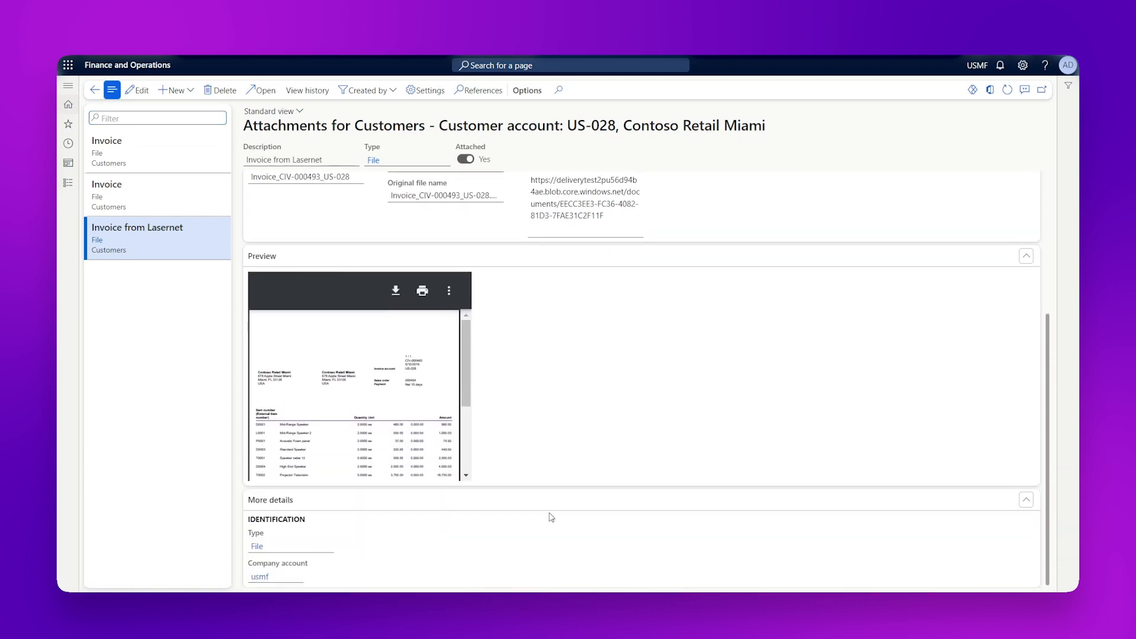